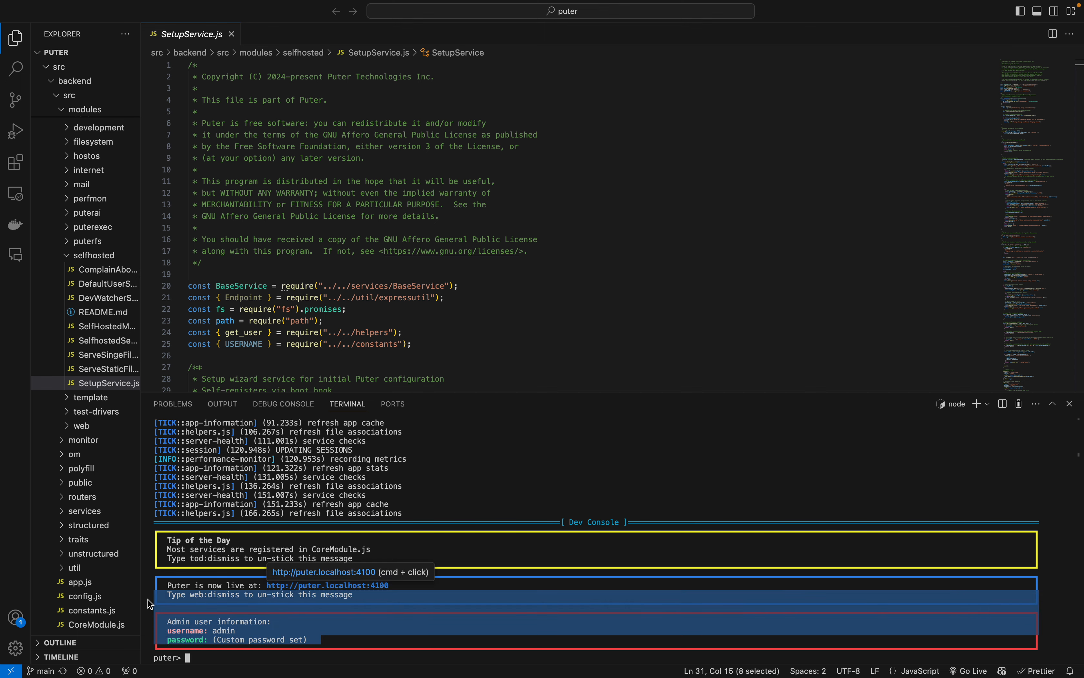
# Step: Examine the admin user information, including the password entry, in the dev console output
pyautogui.click(382, 645)
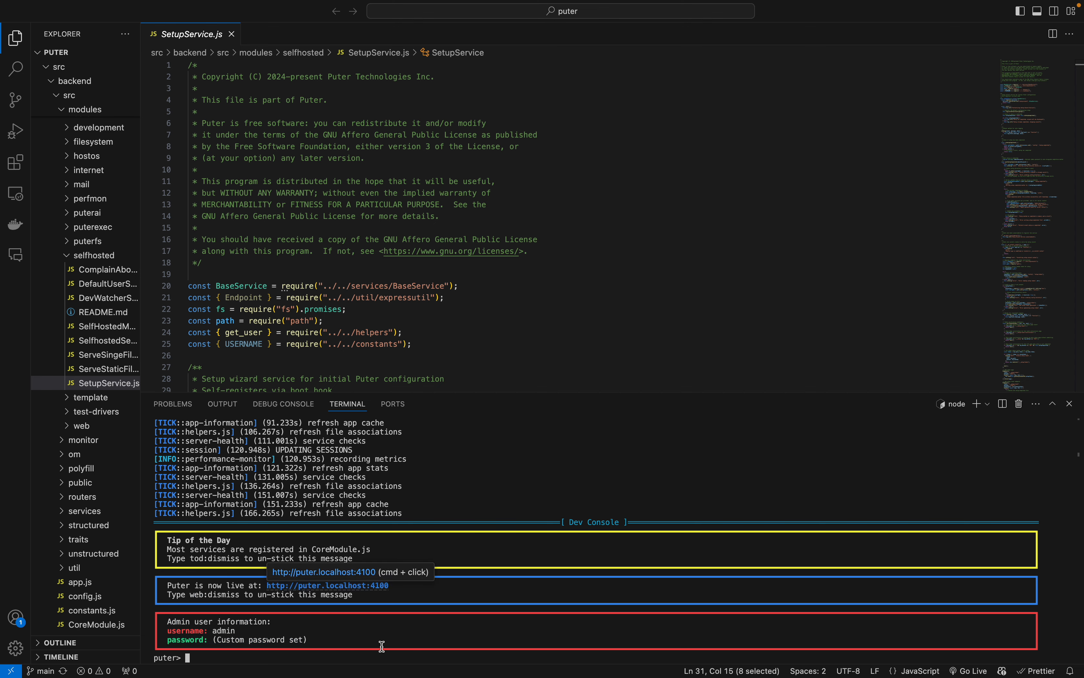
pyautogui.hotkey('ctrl', 'Left')
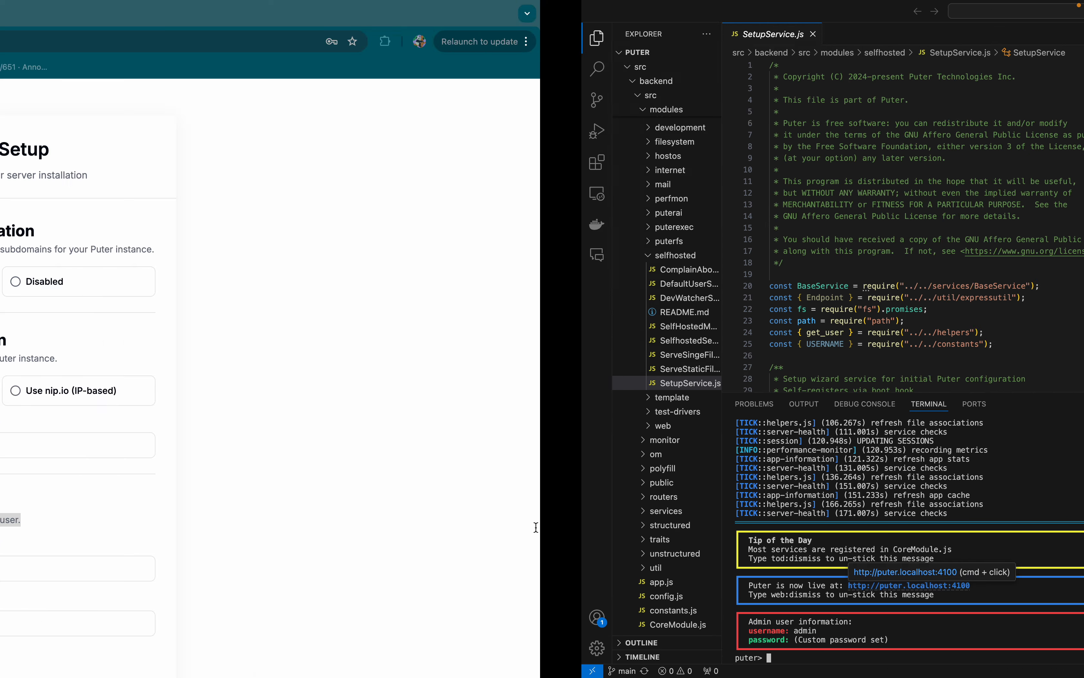
pyautogui.hotkey('ctrl', 'Right')
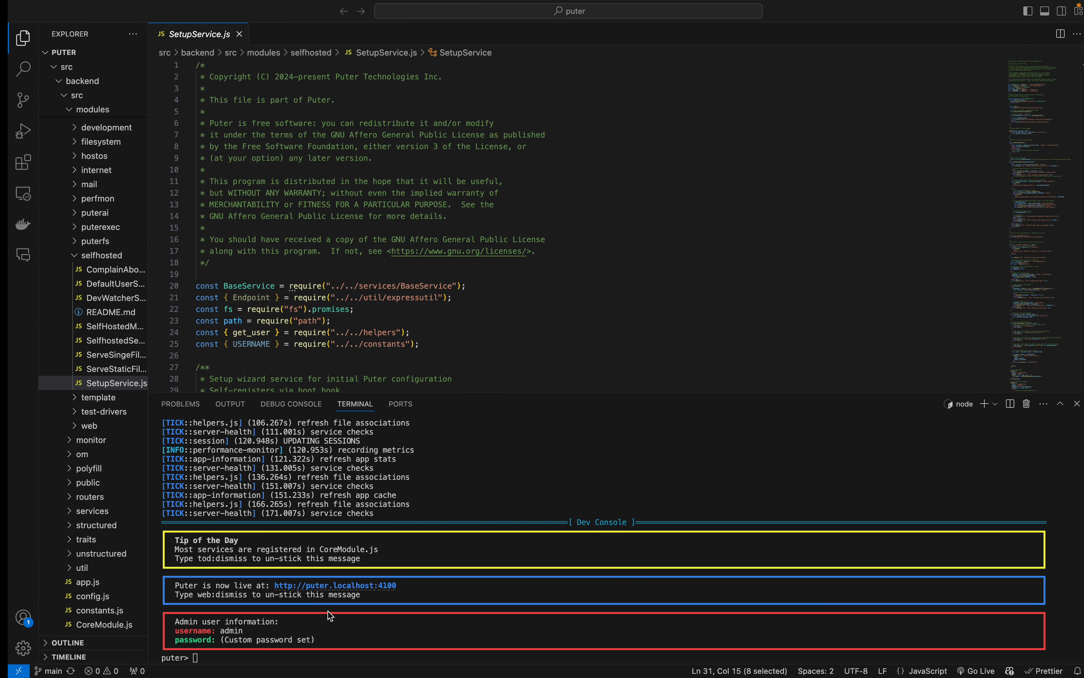
pyautogui.doubleClick(289, 641)
pyautogui.tripleClick(289, 640)
pyautogui.click(381, 626)
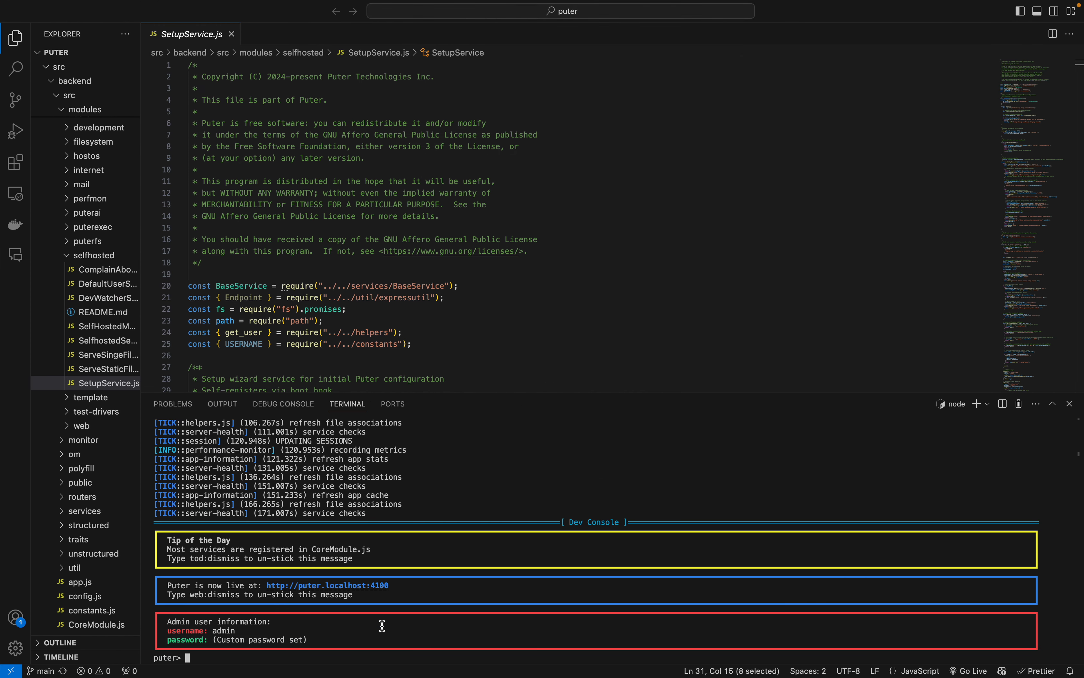
pyautogui.moveTo(311, 641); pyautogui.dragTo(217, 641)
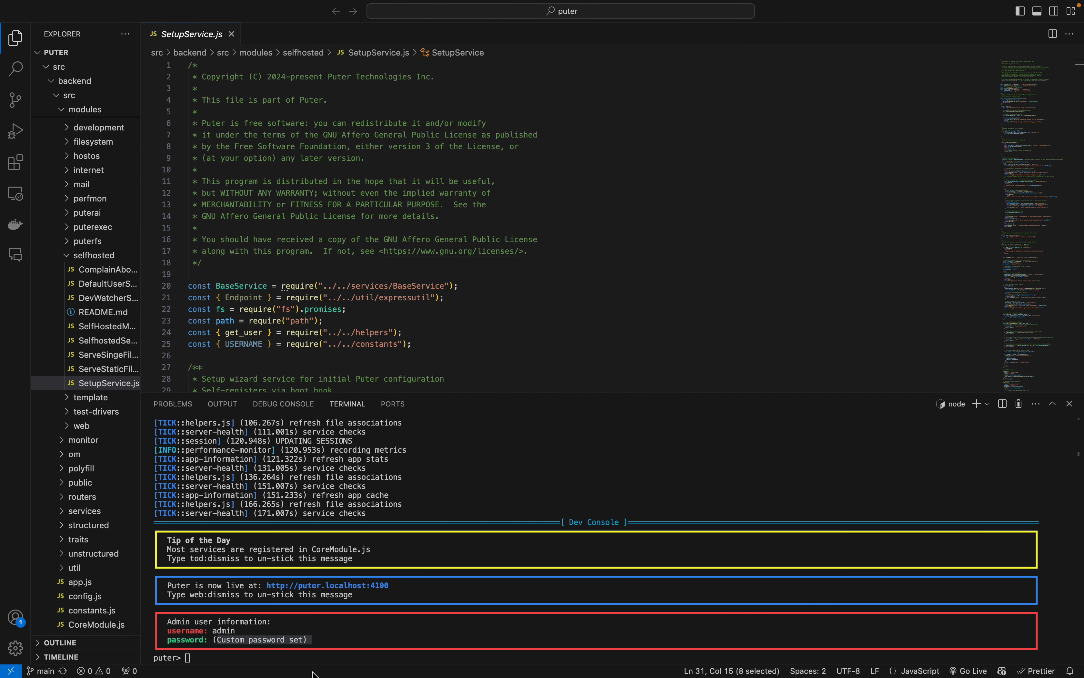
pyautogui.click(337, 658)
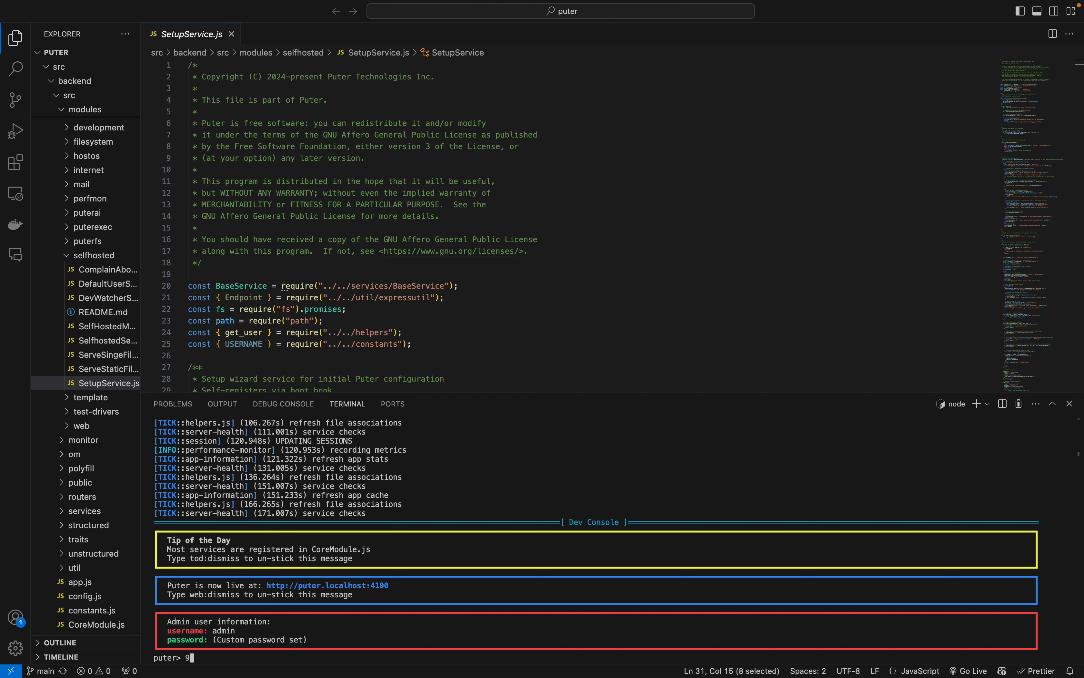
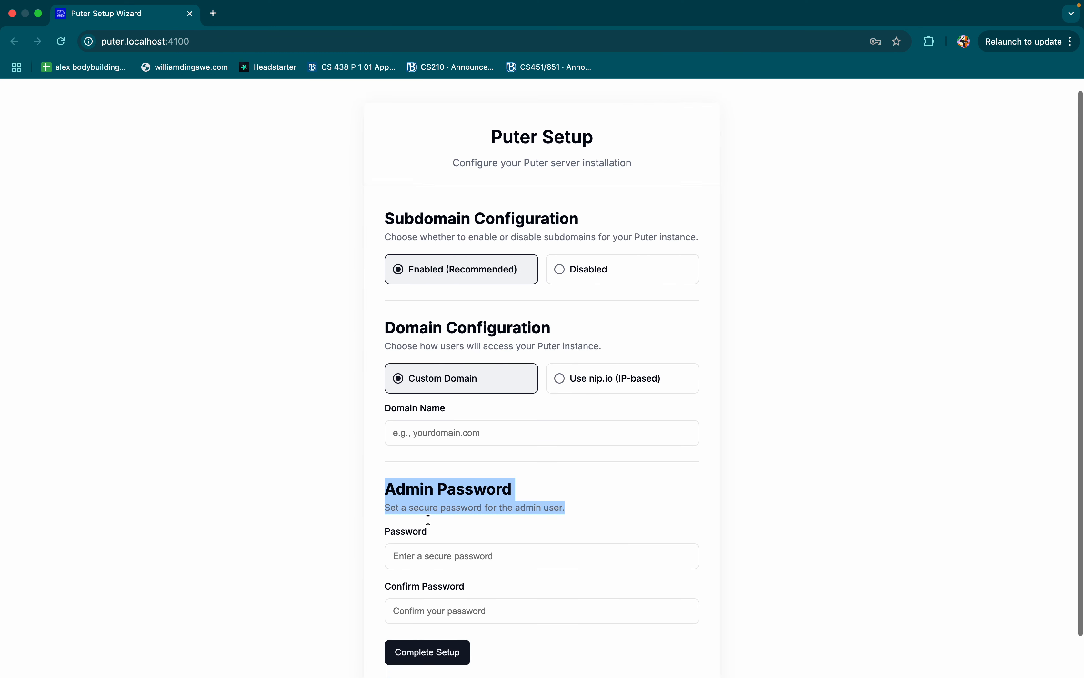
# Step: Switch to the Puter Setup page in Chrome and set the custom domain name to localhost
pyautogui.scroll(-2, 429, 520)
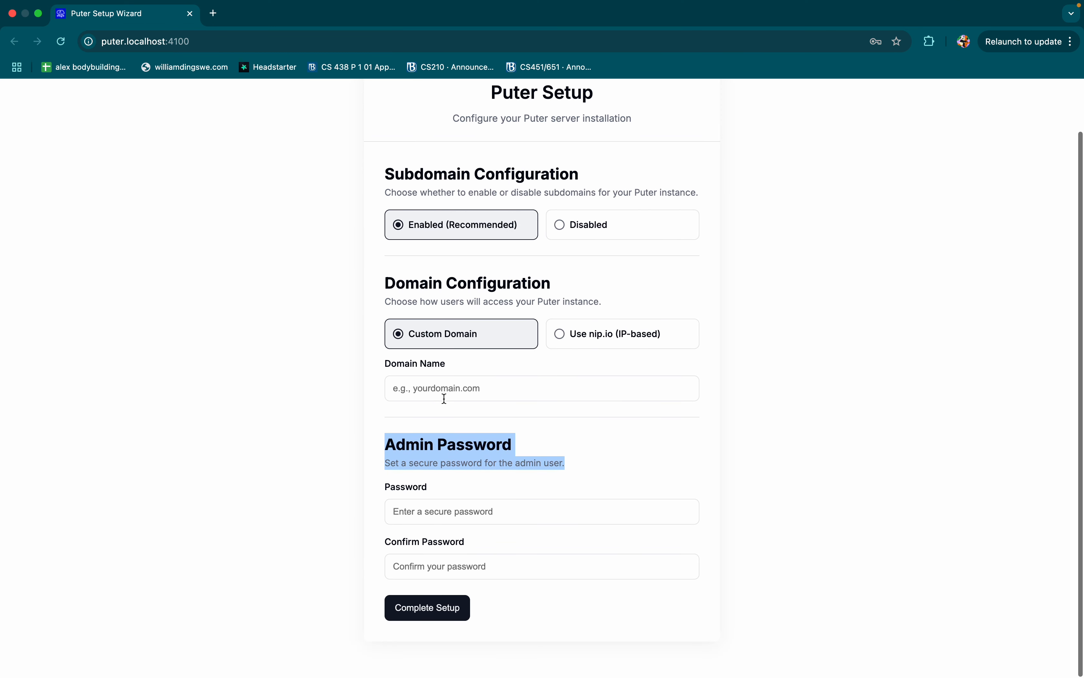
pyautogui.click(450, 389)
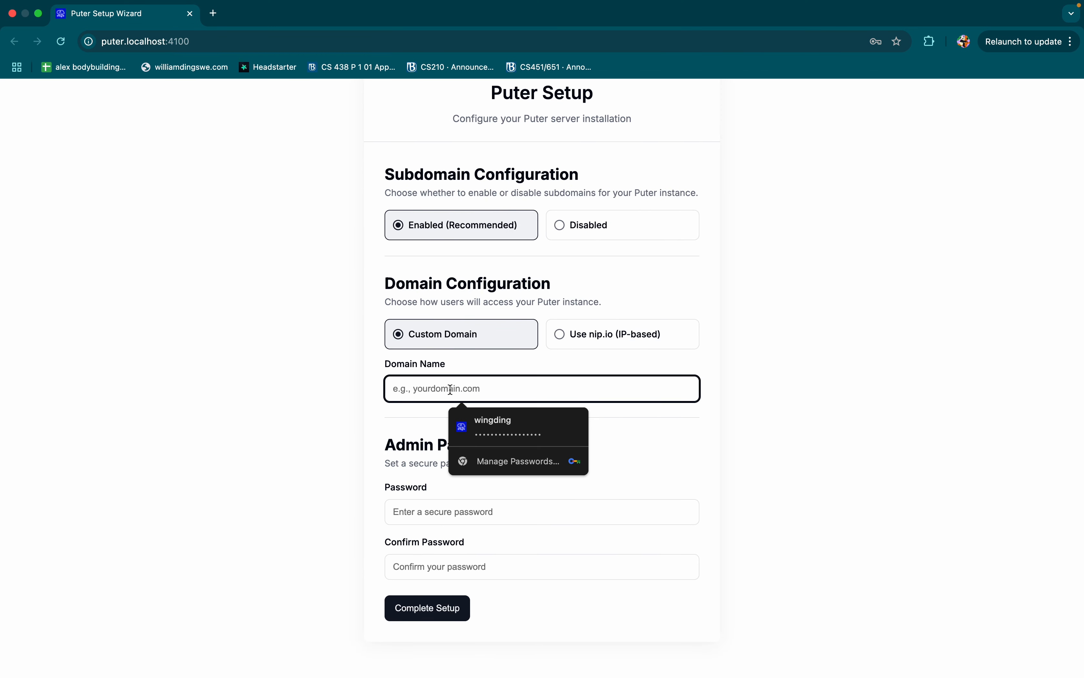
pyautogui.write('localhost')
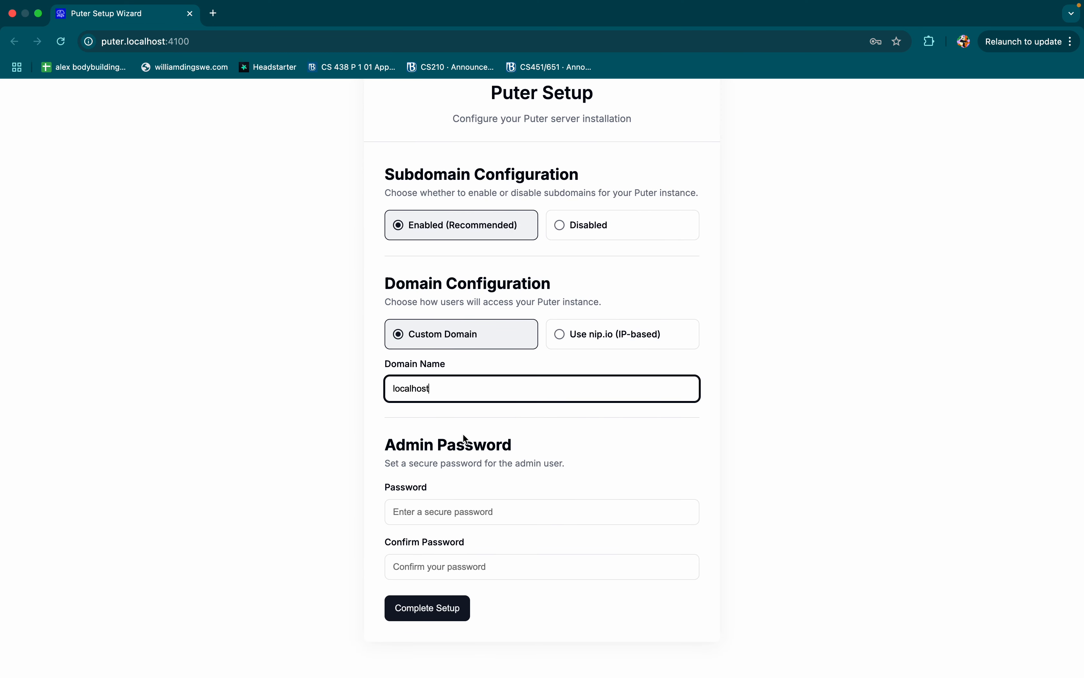
# Step: Enter the admin password in the Password and Confirm Password fields and complete the setup
pyautogui.click(460, 503)
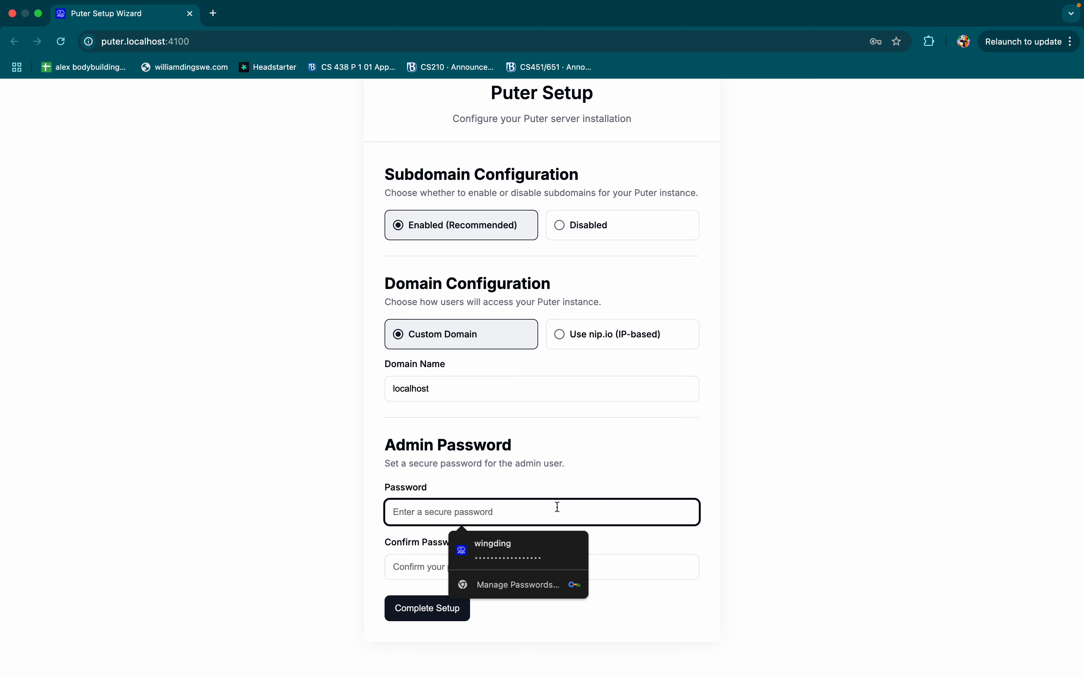
pyautogui.write('p')
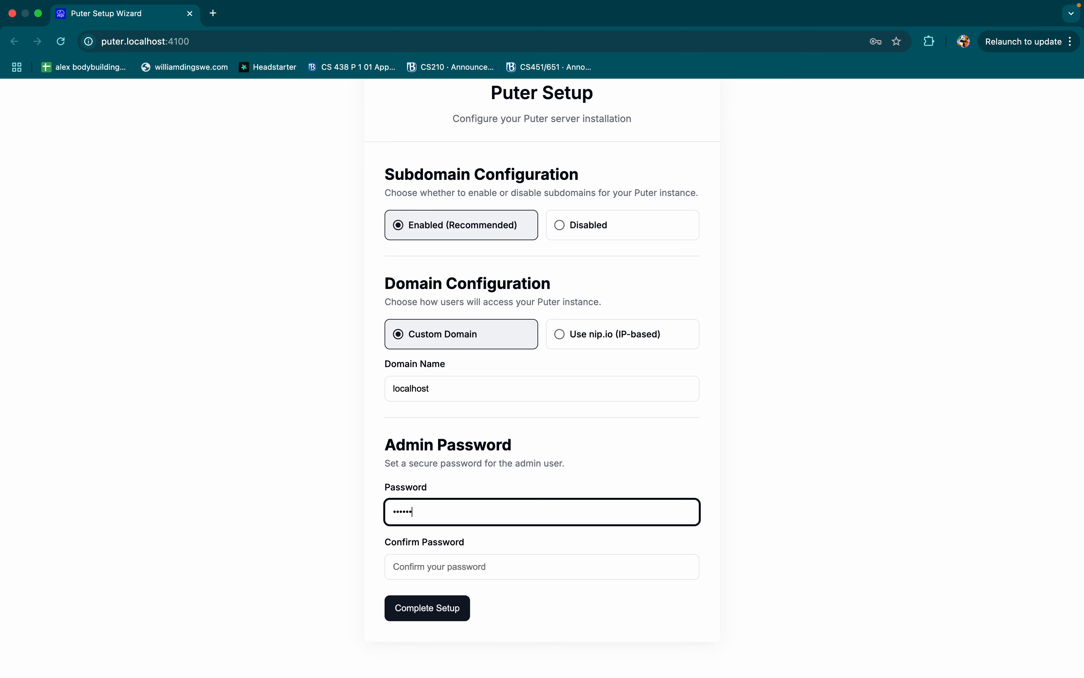
pyautogui.write('••••••••')
pyautogui.click(564, 561)
pyautogui.write('•••••••••')
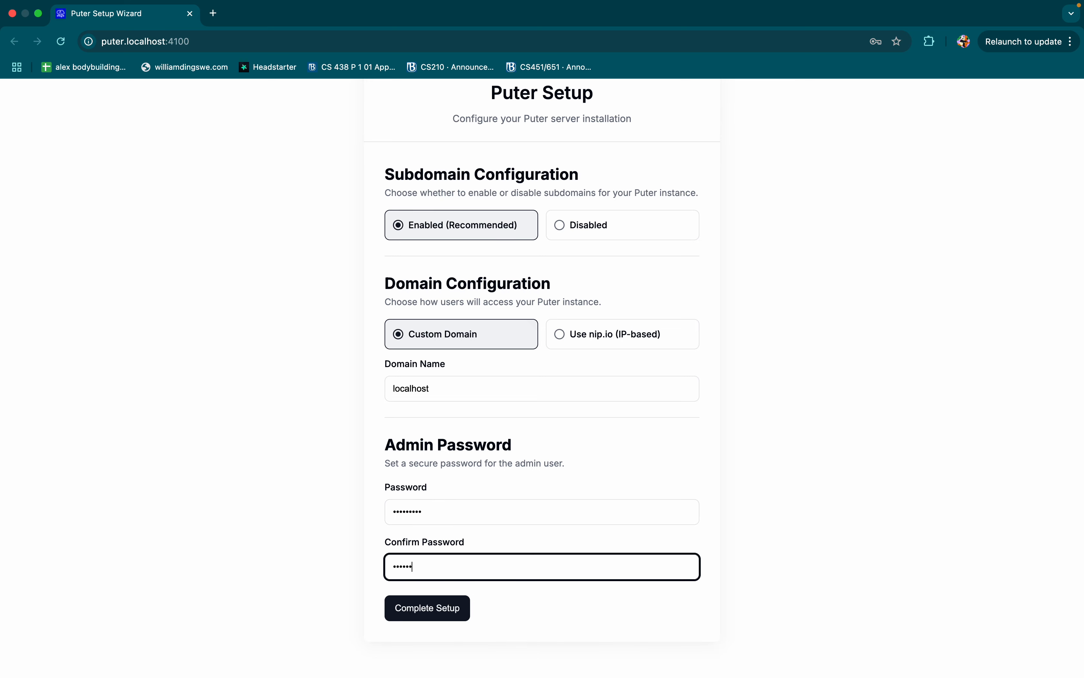
pyautogui.click(457, 605)
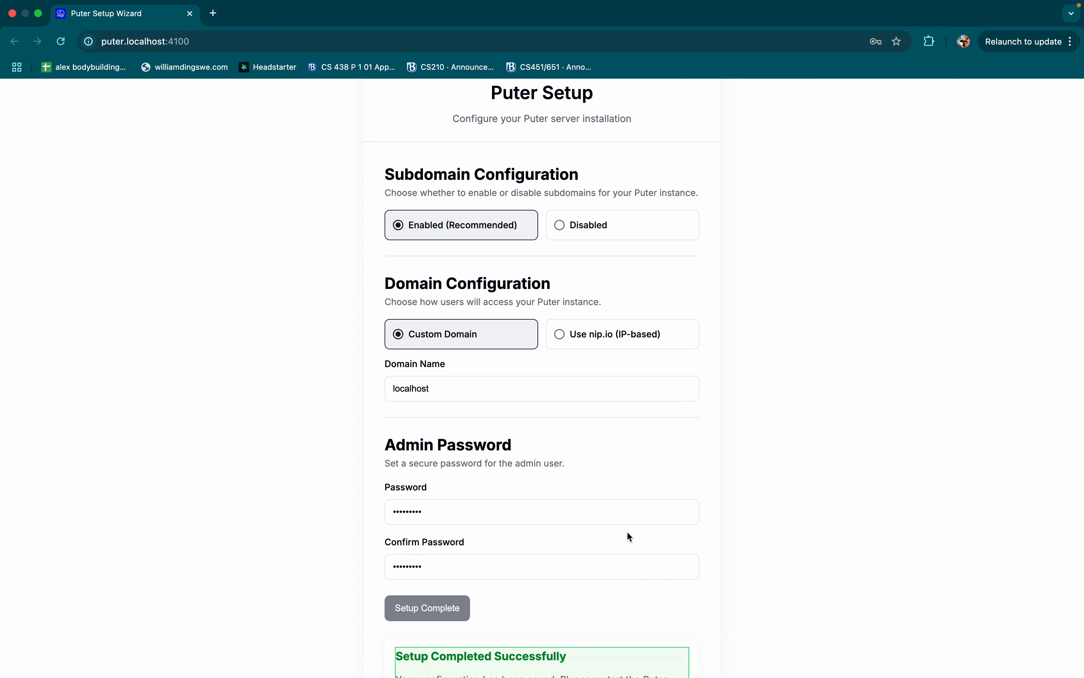
# Step: Review the setup confirmation, including the admin credentials and the instructions for restarting the server
pyautogui.scroll(-5, 627, 534)
pyautogui.moveTo(403, 415); pyautogui.dragTo(476, 476)
pyautogui.click(452, 477)
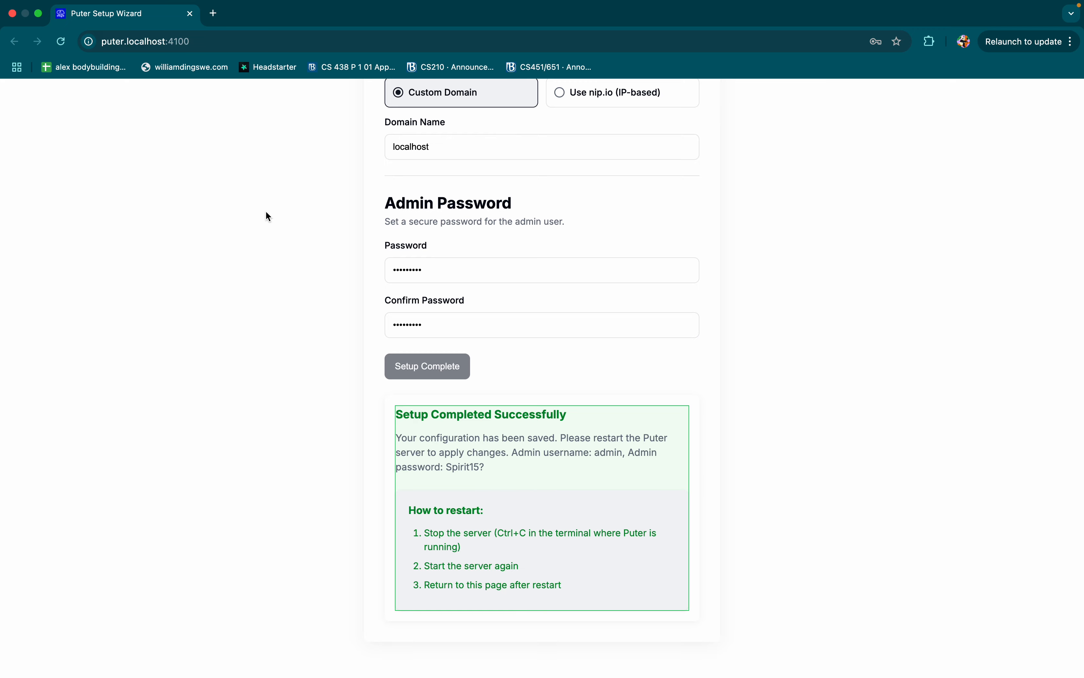
pyautogui.scroll(7, 266, 213)
pyautogui.scroll(-7, 265, 212)
pyautogui.moveTo(425, 534); pyautogui.dragTo(515, 565)
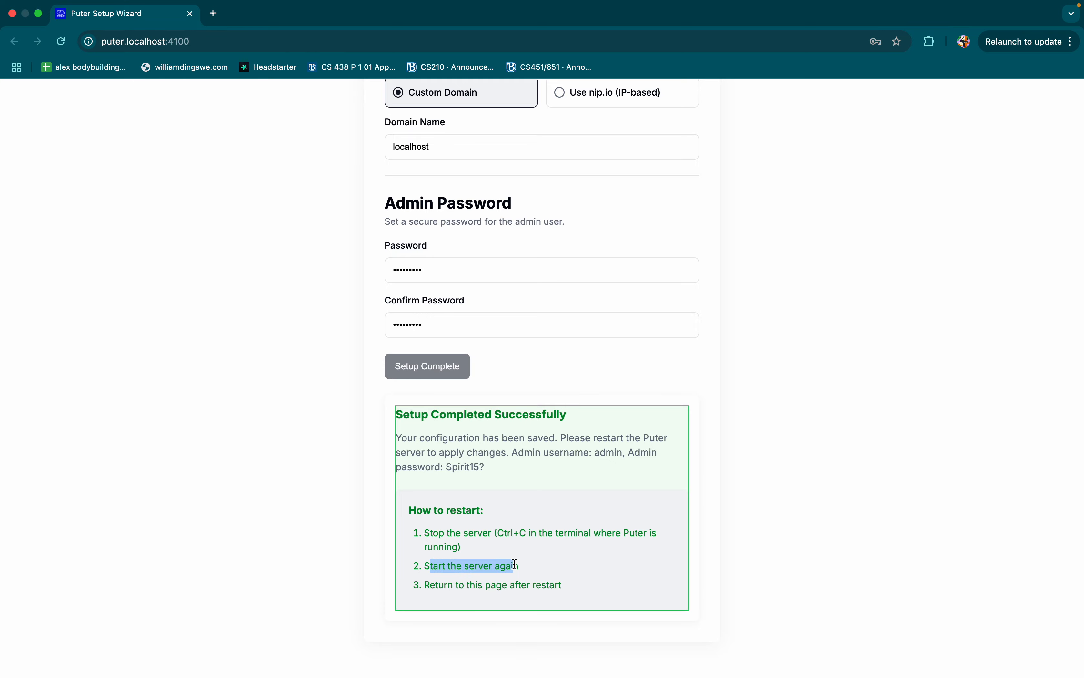
pyautogui.tripleClick(545, 583)
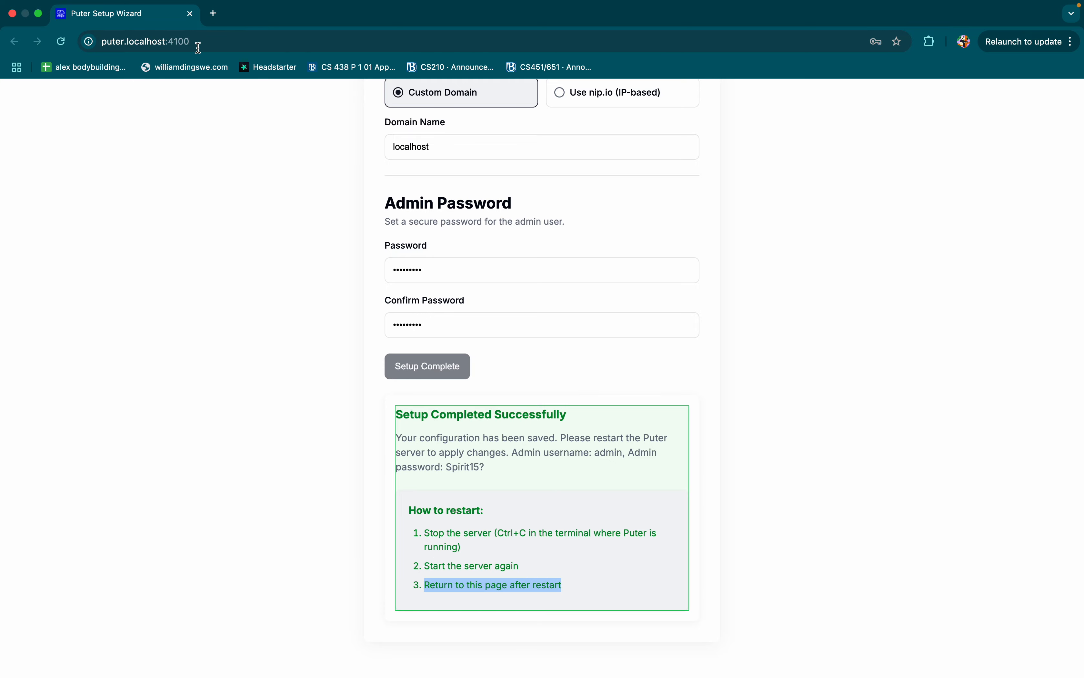
pyautogui.click(181, 42)
pyautogui.click(690, 318)
# Step: Switch to VS Code, restart the Puter server with npm start, and check the admin user information in the dev console
pyautogui.hotkey('ctrl', 'Right')
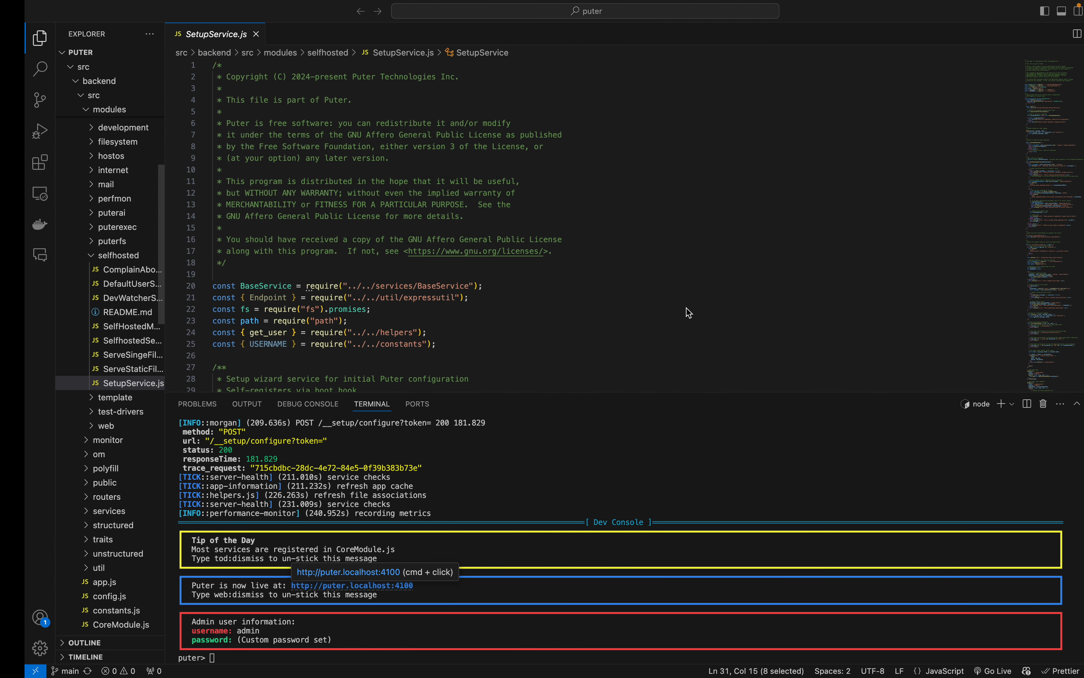
pyautogui.hotkey('ctrl', 'c')
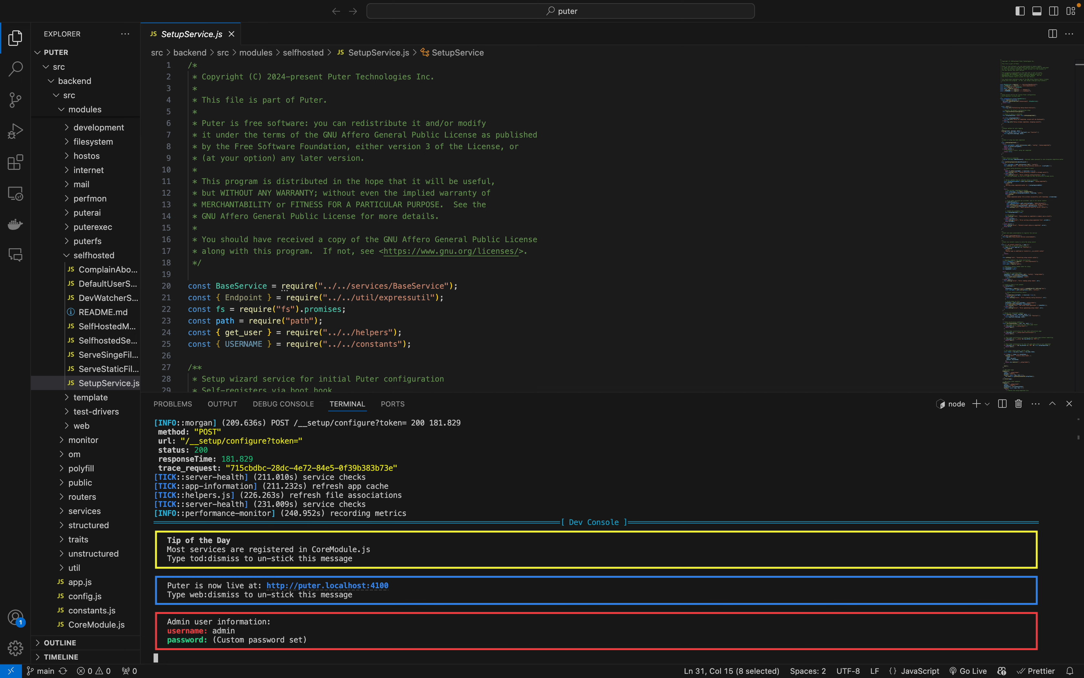
pyautogui.write('npm start')
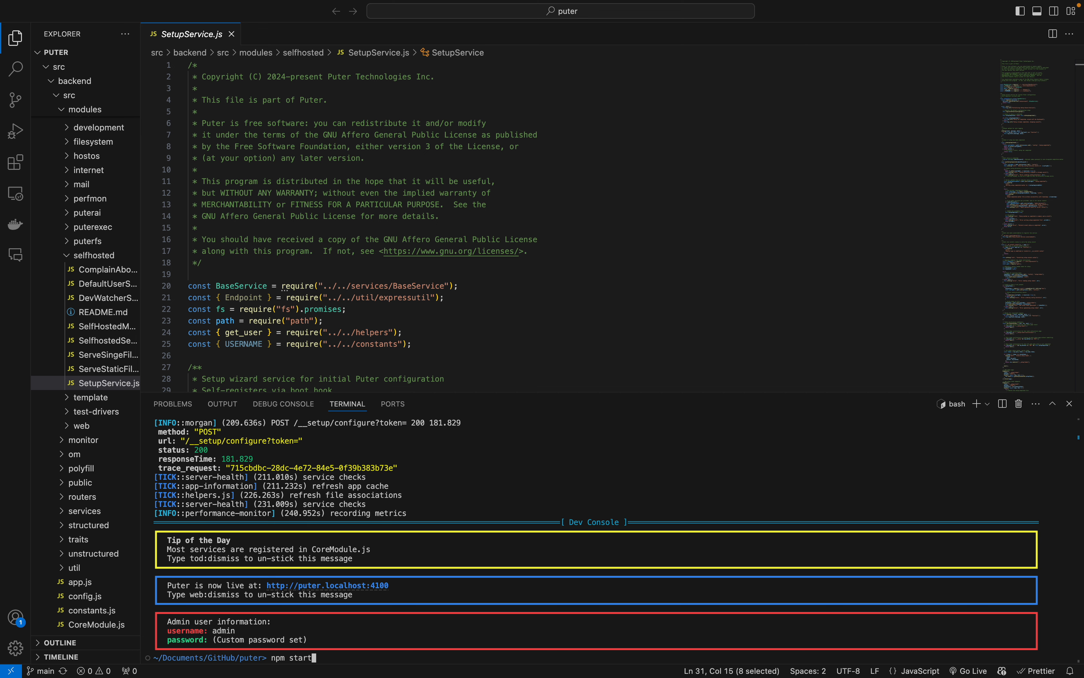
pyautogui.press('Return')
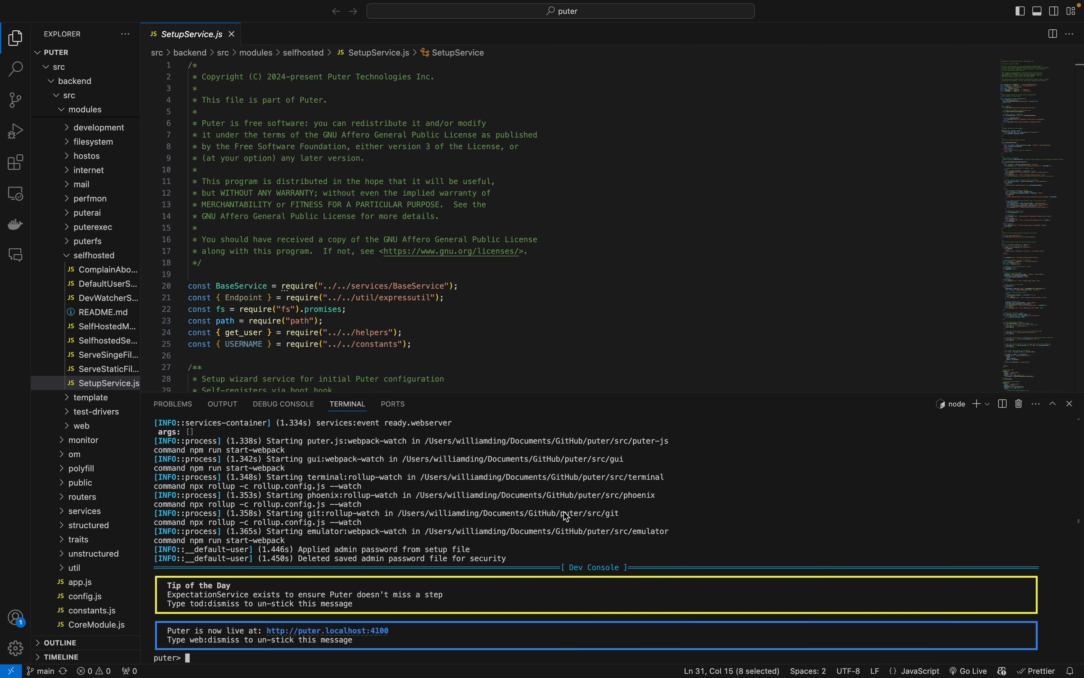
pyautogui.hotkey('ctrl', 'Right')
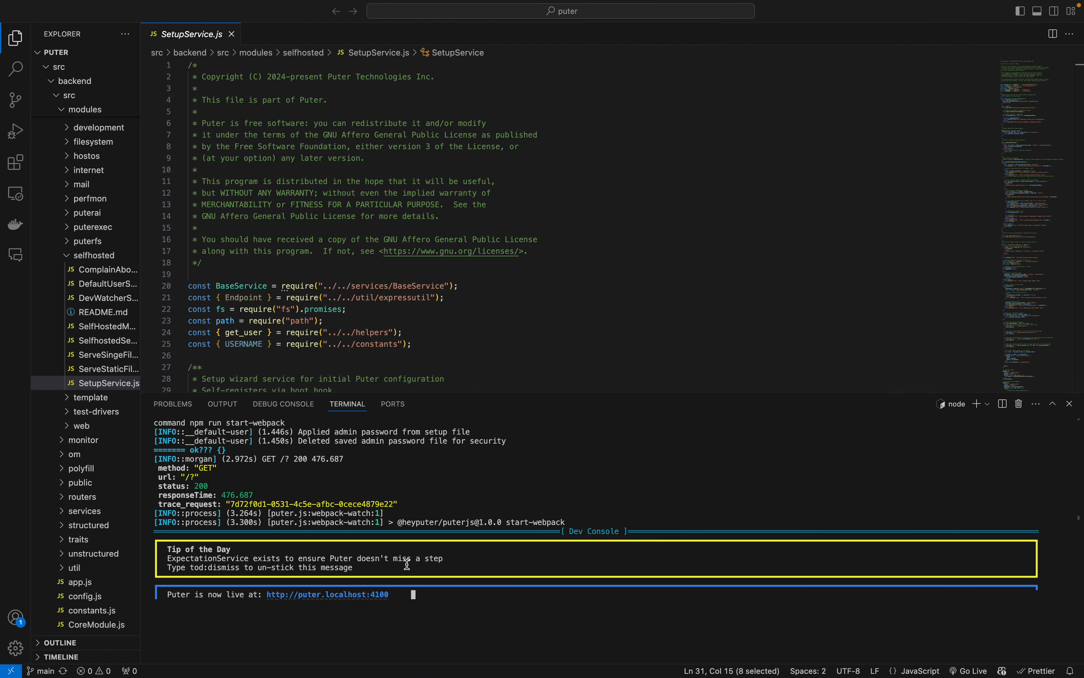
pyautogui.moveTo(321, 641); pyautogui.dragTo(166, 621)
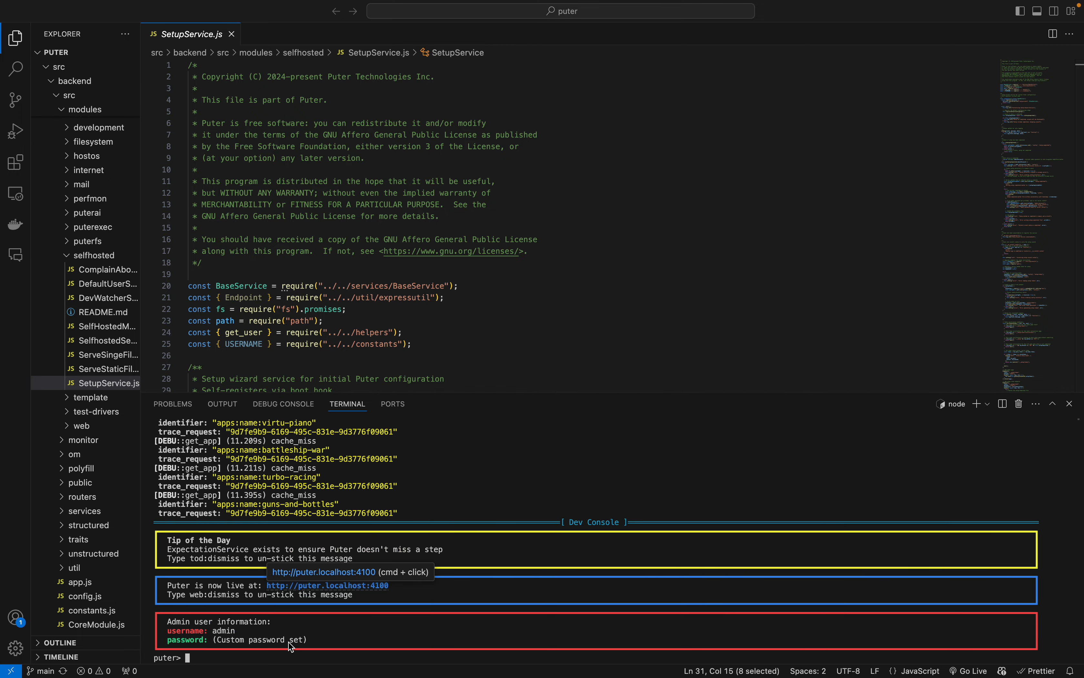
# Step: Switch back to the Puter desktop in Chrome and log out of the admin account
pyautogui.hotkey('ctrl', 'Left')
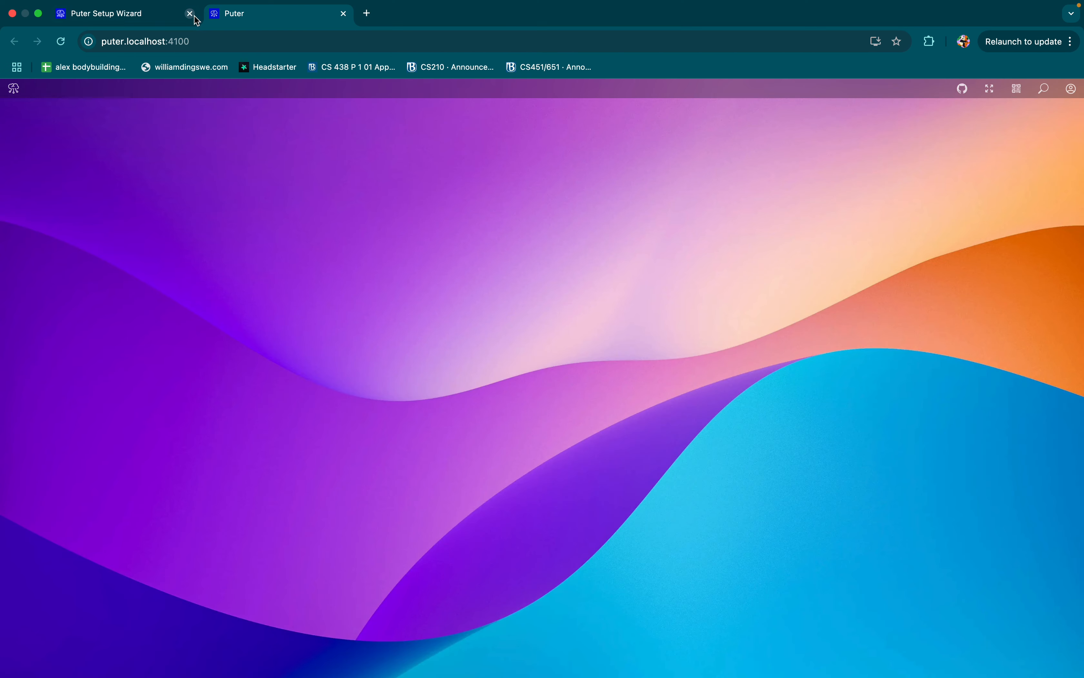
pyautogui.click(190, 14)
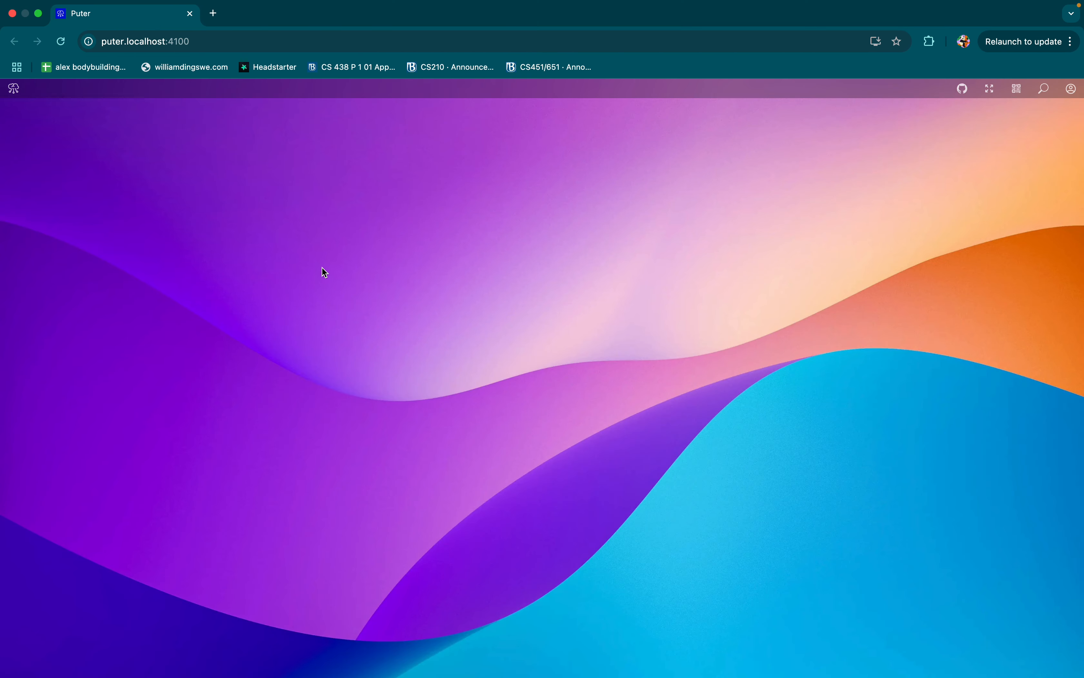
pyautogui.click(1075, 88)
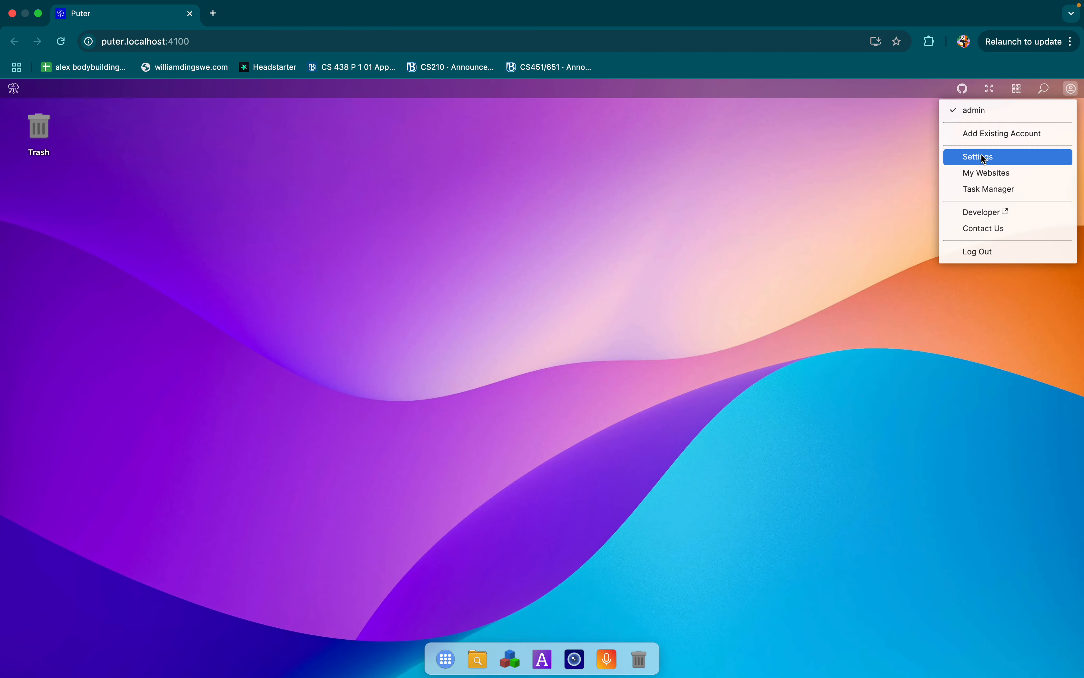
pyautogui.click(981, 252)
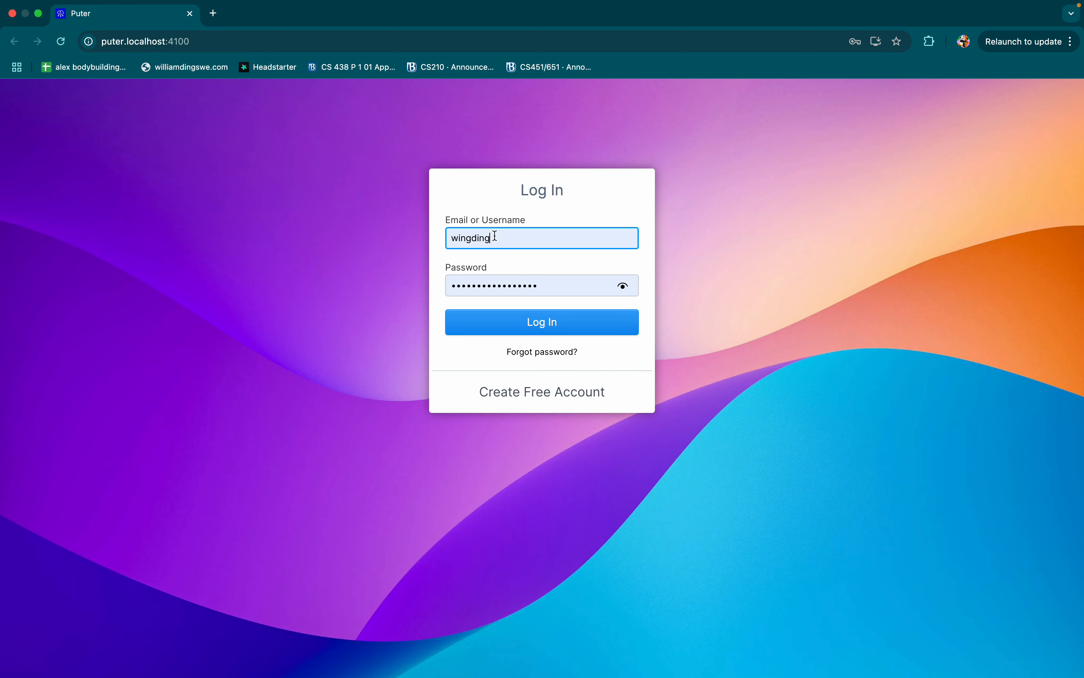
# Step: Replace the autofilled login credentials with username admin and the admin password, and log in
pyautogui.doubleClick(495, 236)
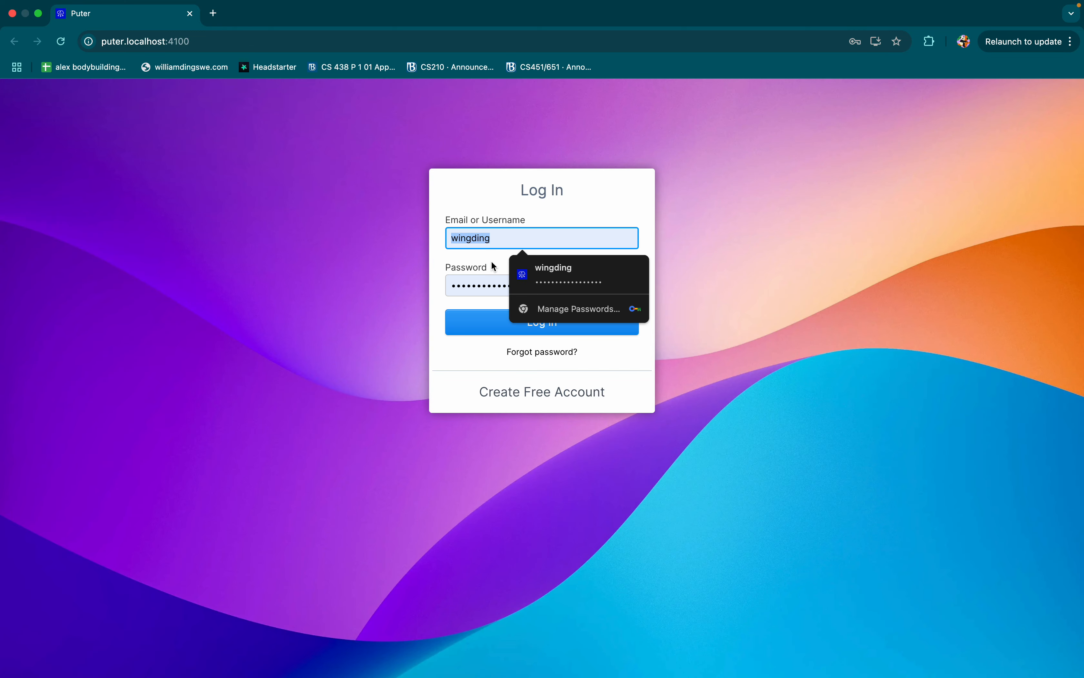
pyautogui.press('BackSpace')
pyautogui.doubleClick(469, 289)
pyautogui.press('BackSpace')
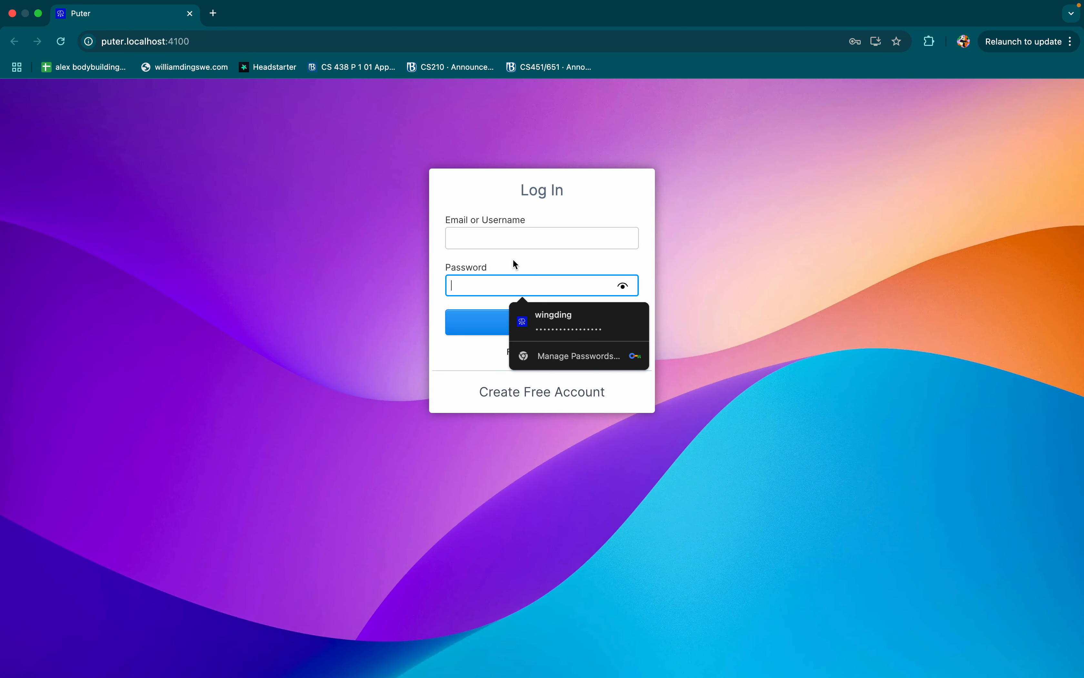
pyautogui.click(517, 238)
pyautogui.write('admin')
pyautogui.click(548, 294)
pyautogui.write('••••••••')
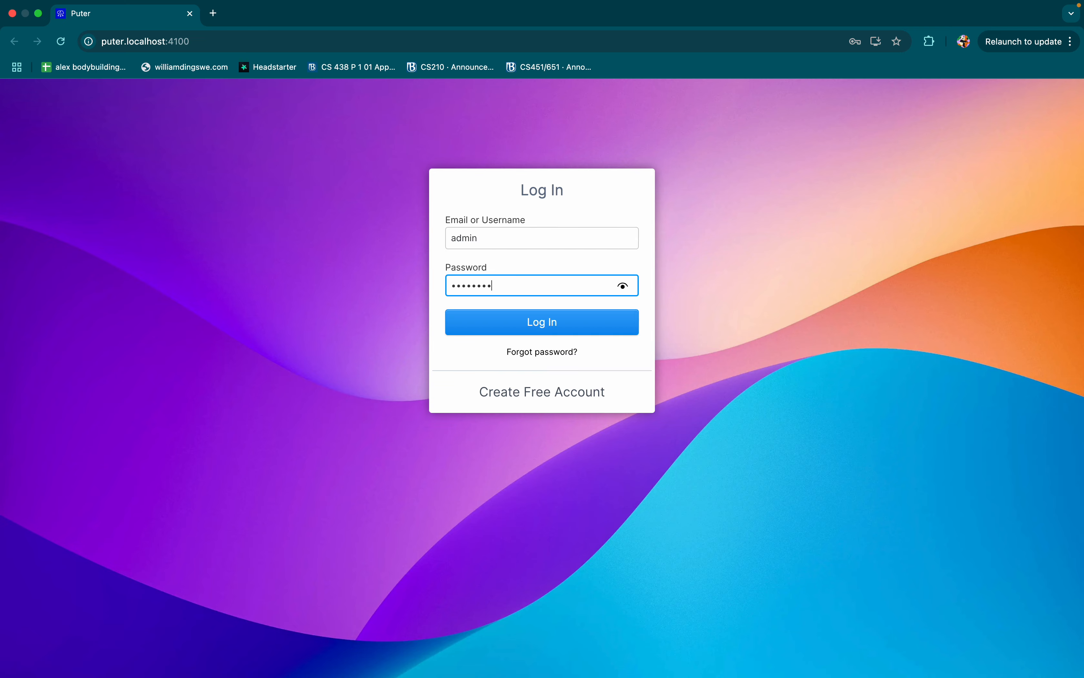
pyautogui.write('•')
pyautogui.click(574, 330)
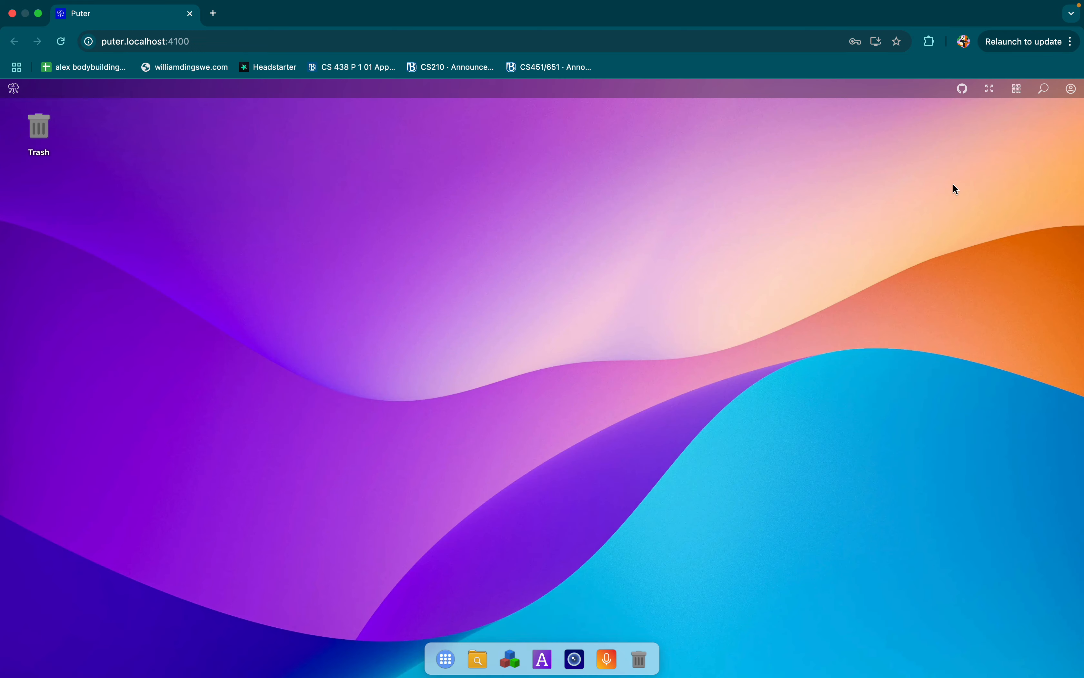
# Step: Log out again and try to log in as admin with a wrong three-character password
pyautogui.click(1072, 89)
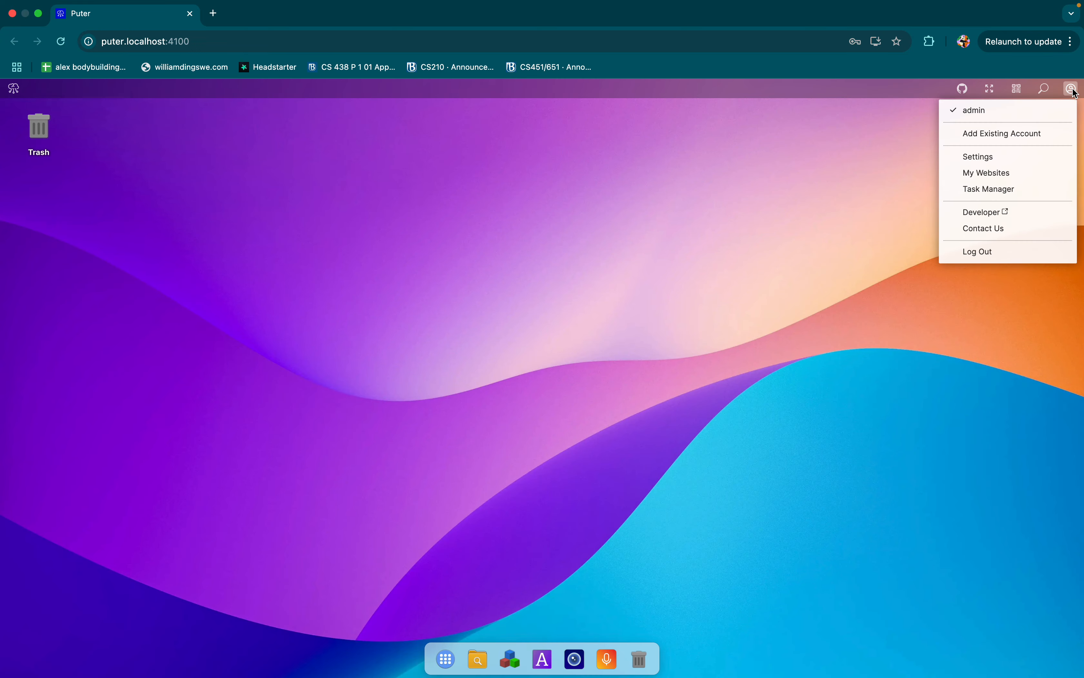
pyautogui.click(1005, 254)
pyautogui.doubleClick(516, 244)
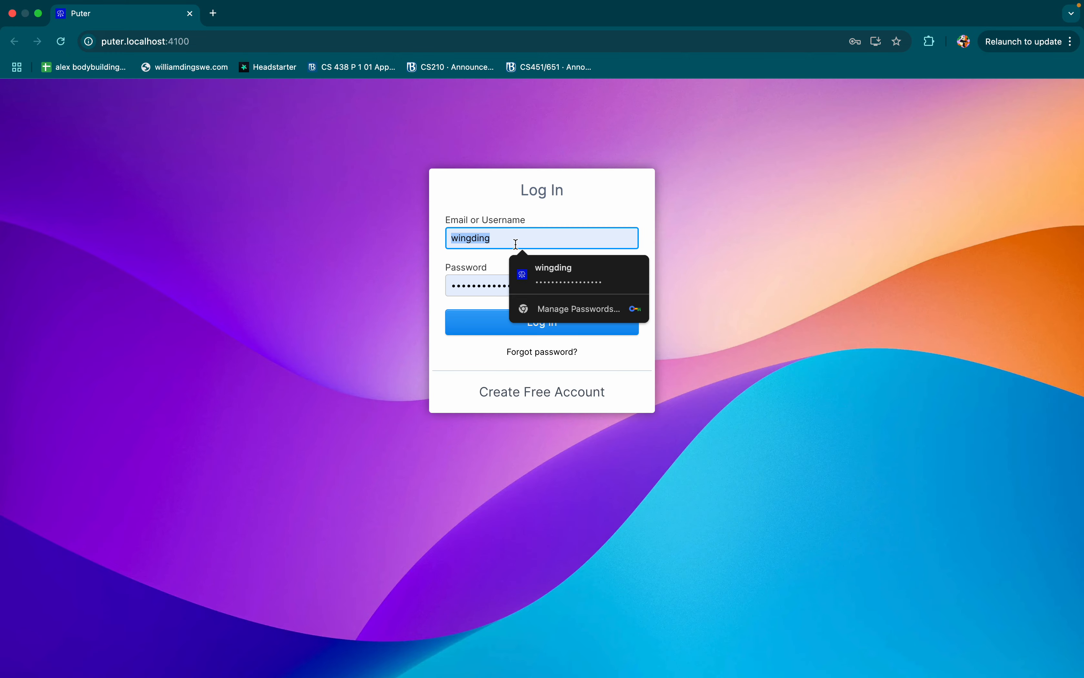
pyautogui.write('admin')
pyautogui.doubleClick(524, 276)
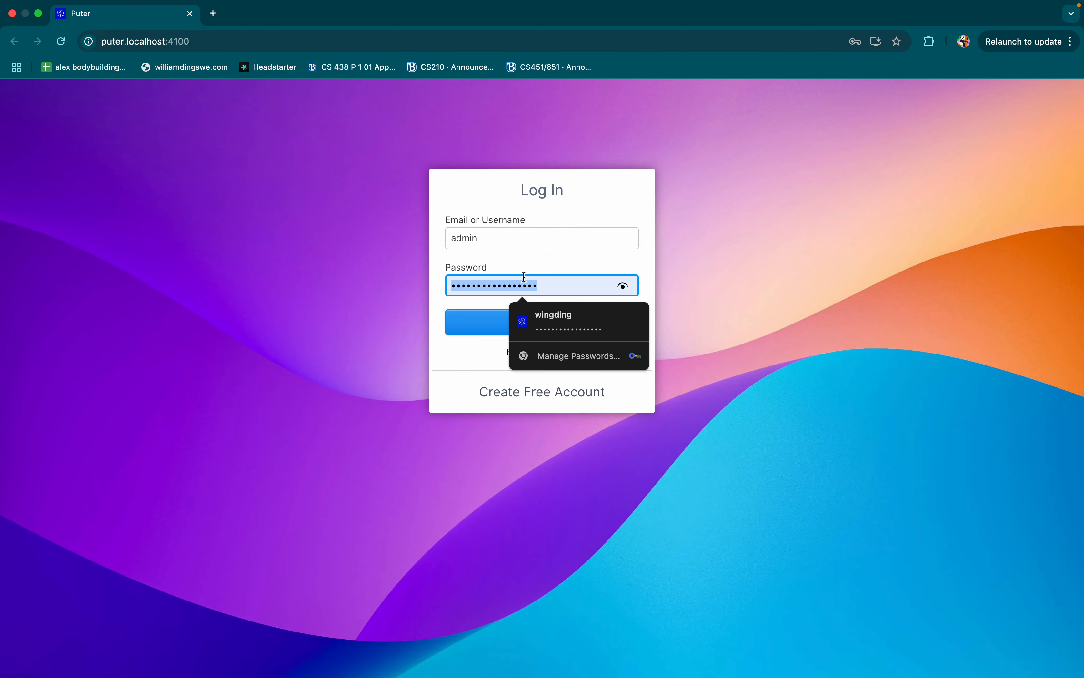
pyautogui.write('•••')
pyautogui.press('Return')
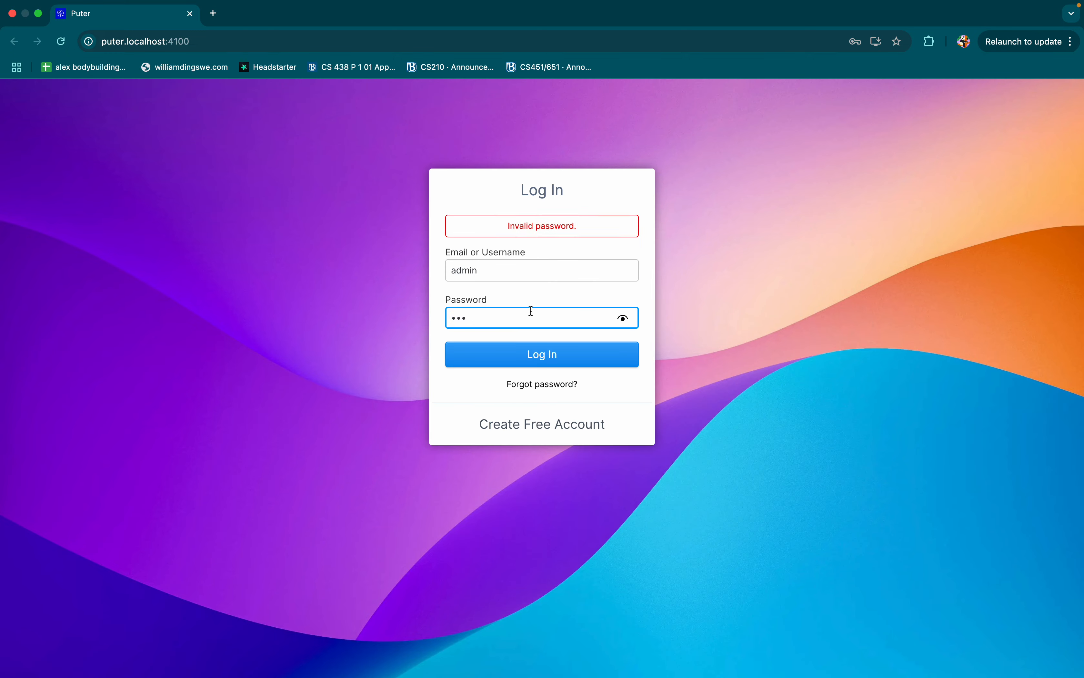
pyautogui.press('Return')
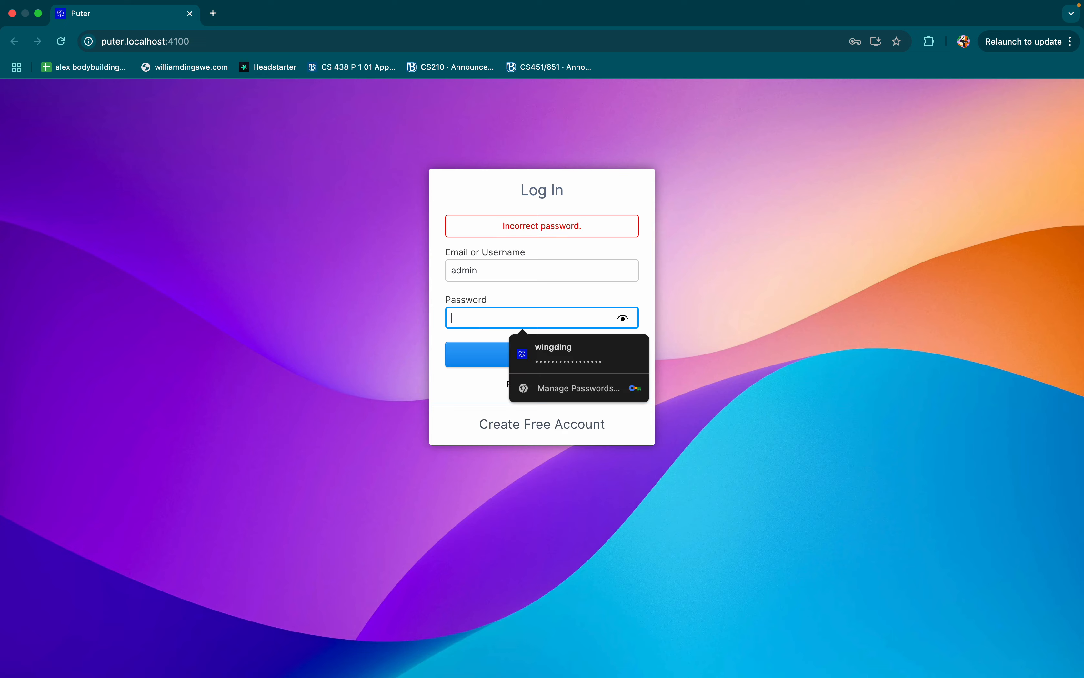
# Step: Enter the correct admin password in the login form and log in as admin
pyautogui.write('•')
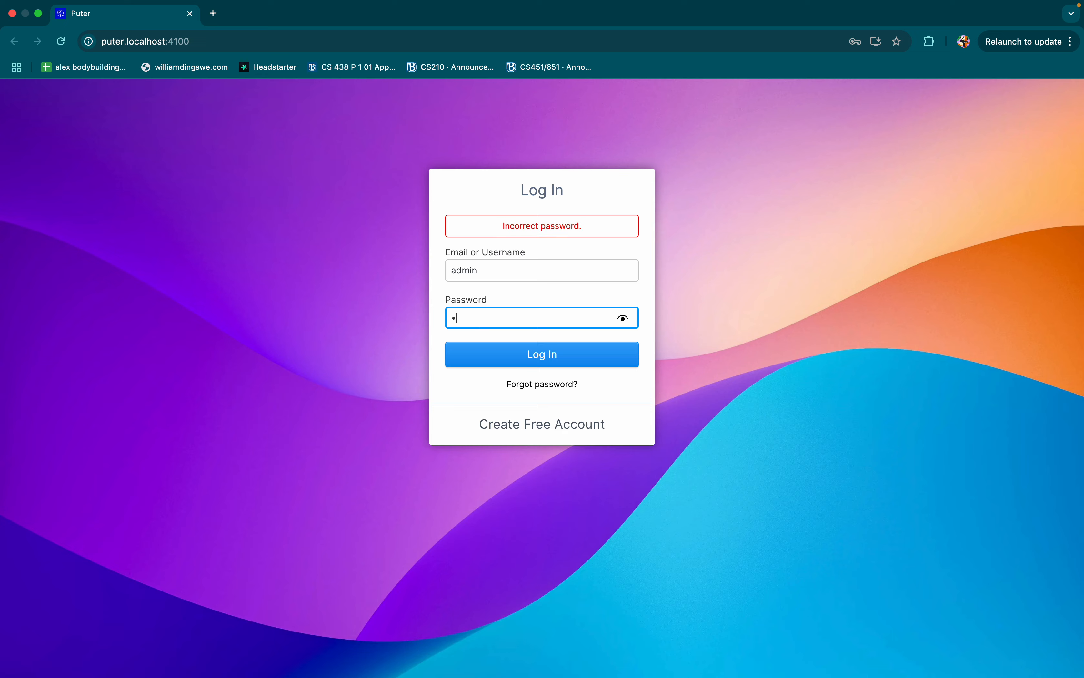
pyautogui.press('Return')
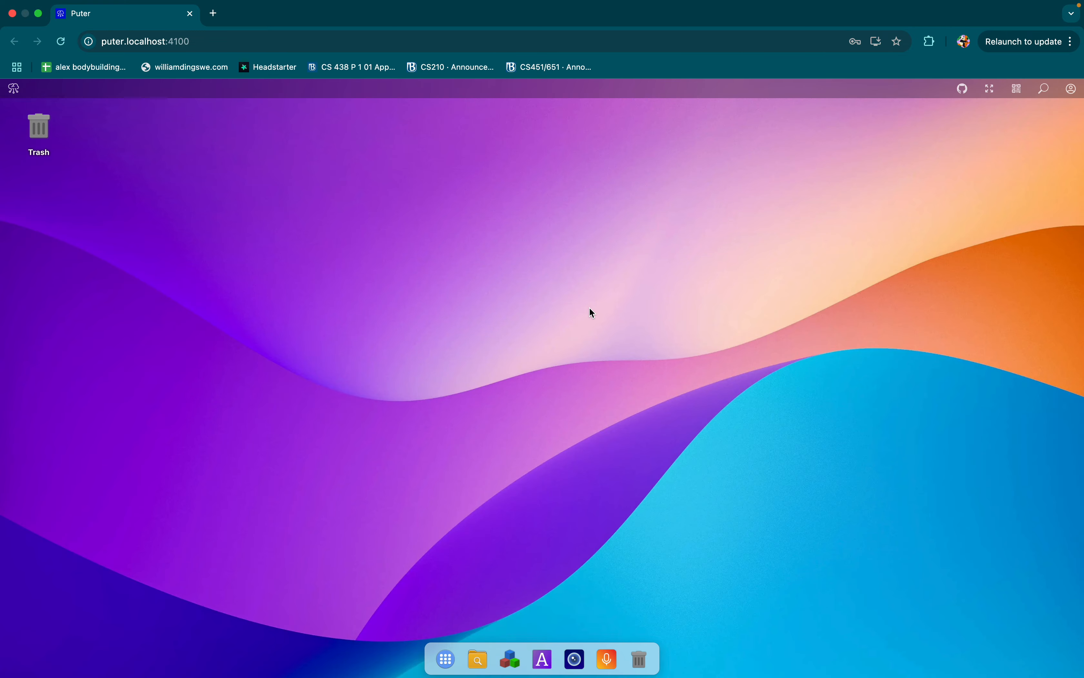
# Step: Switch between the VS Code terminal and the Puter desktop in Chrome to review the admin user information alongside the logged-in session
pyautogui.hotkey('ctrl', 'Right')
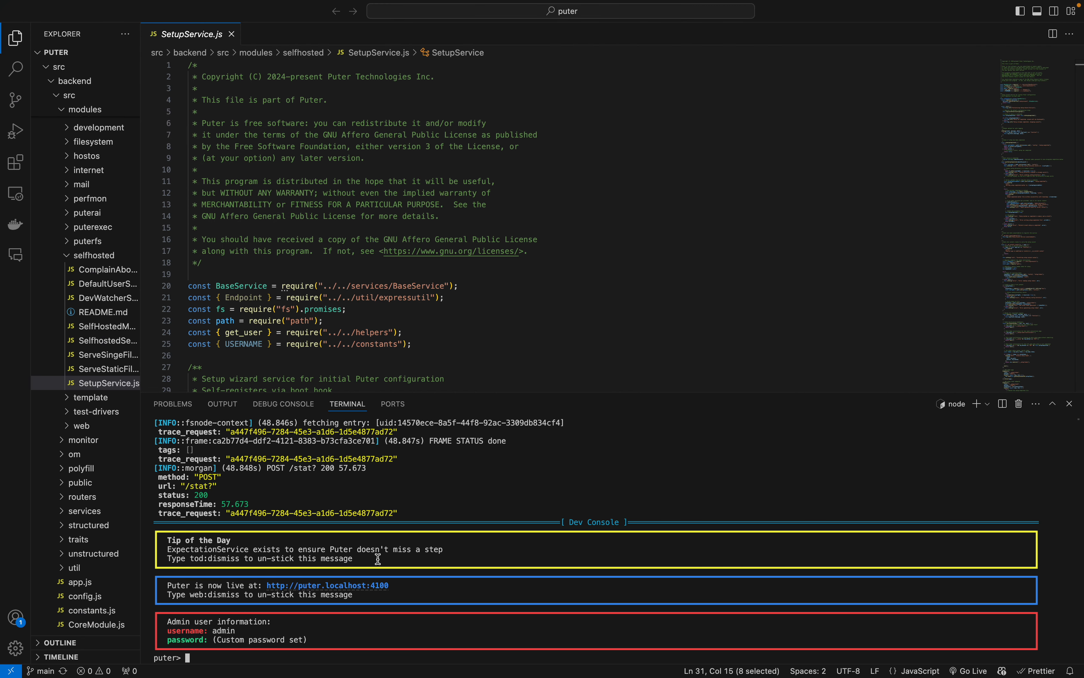
pyautogui.hotkey('ctrl', 'Left')
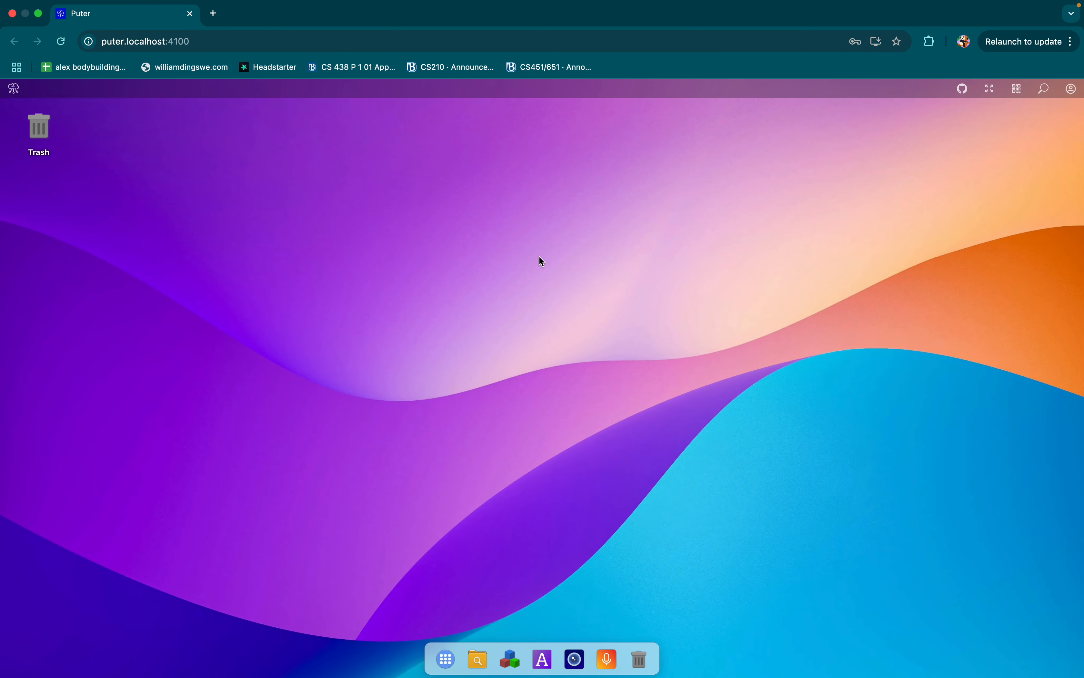
pyautogui.hotkey('ctrl', 'Left')
pyautogui.hotkey('ctrl', 'Right')
pyautogui.hotkey('ctrl', 'Right')
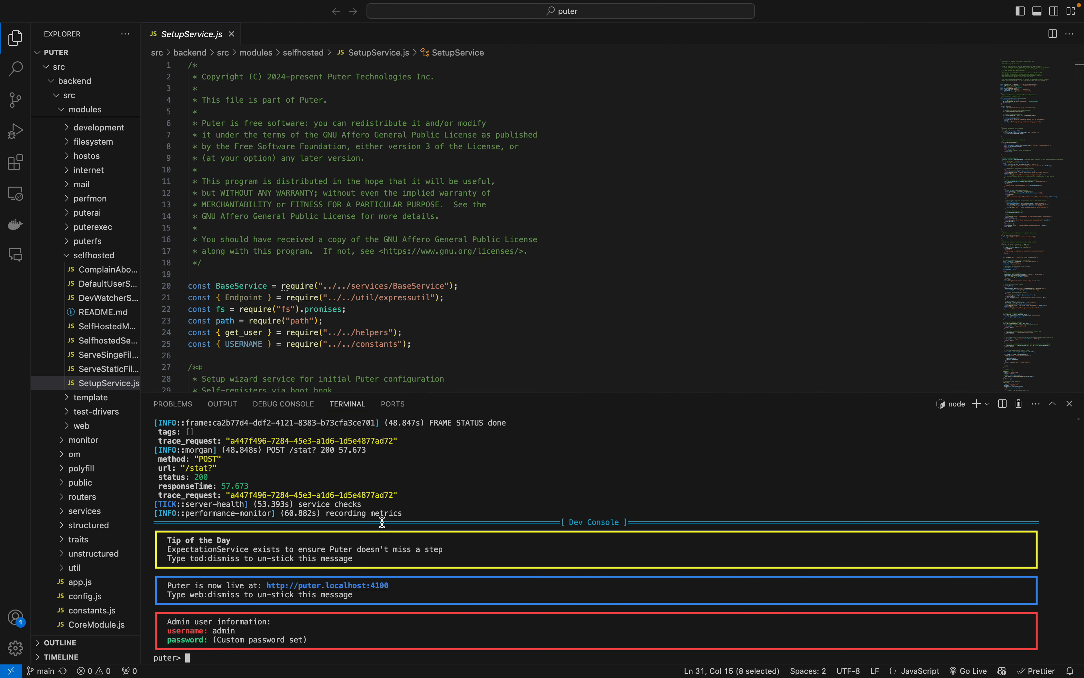
pyautogui.hotkey('ctrl', 'Left')
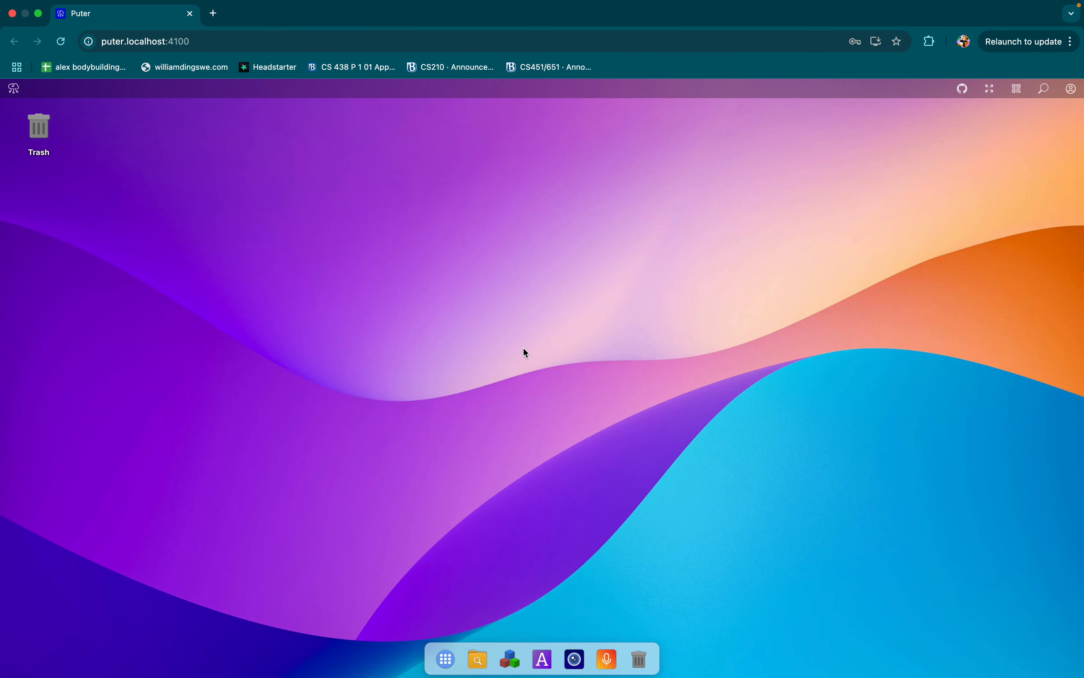
pyautogui.hotkey('ctrl', 'Right')
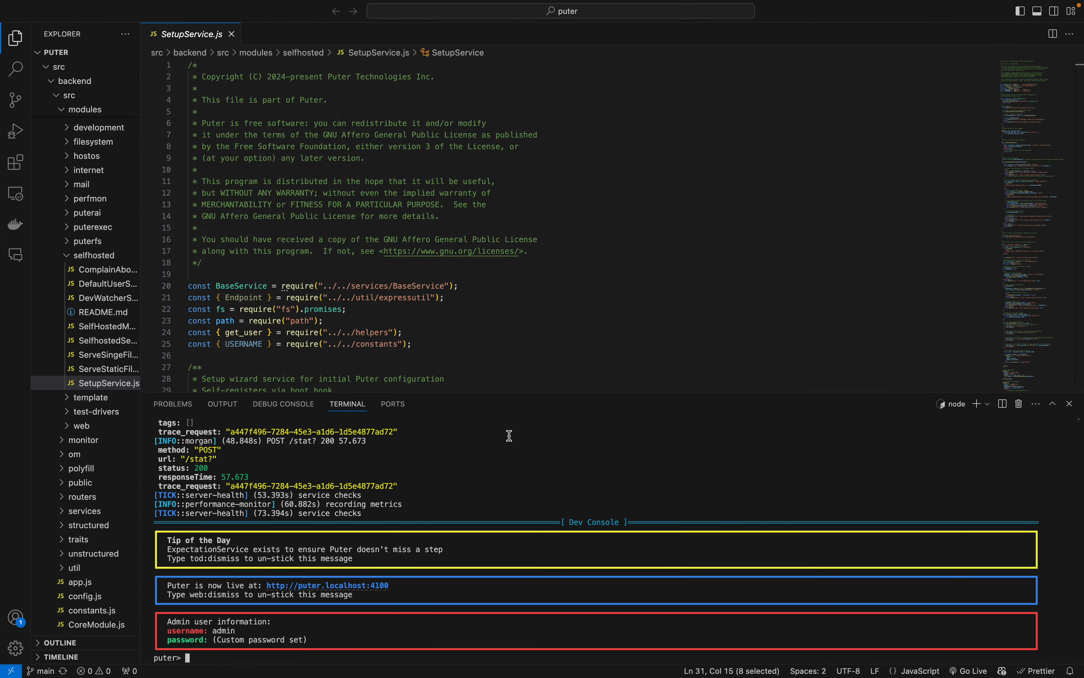
pyautogui.hotkey('ctrl', 'Left')
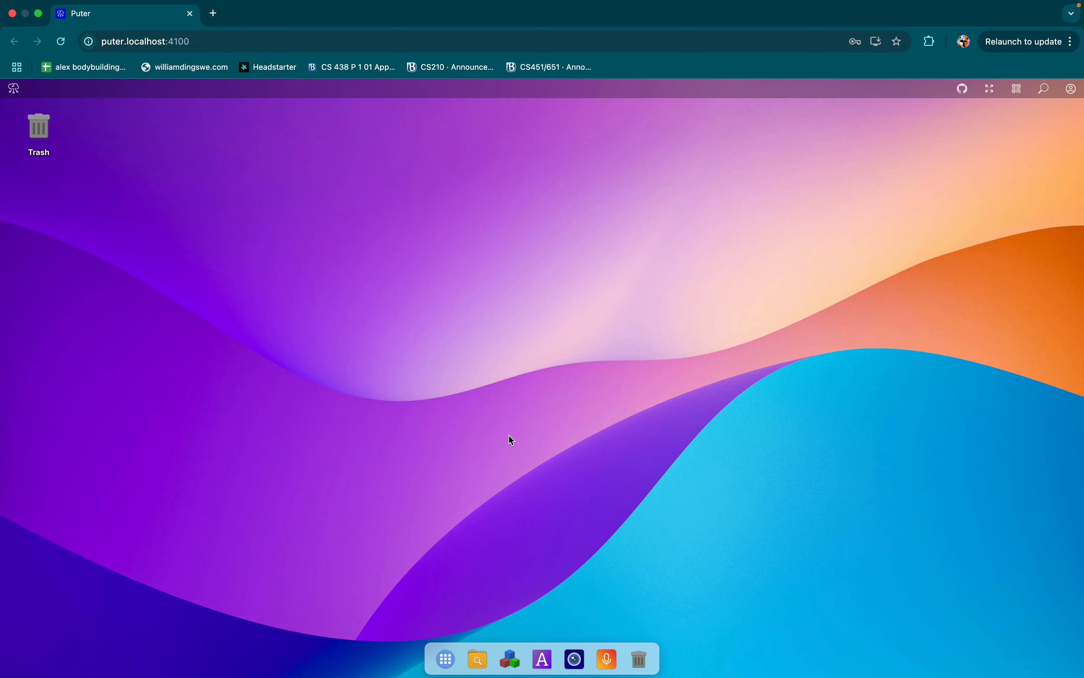
pyautogui.hotkey('ctrl', 'Right')
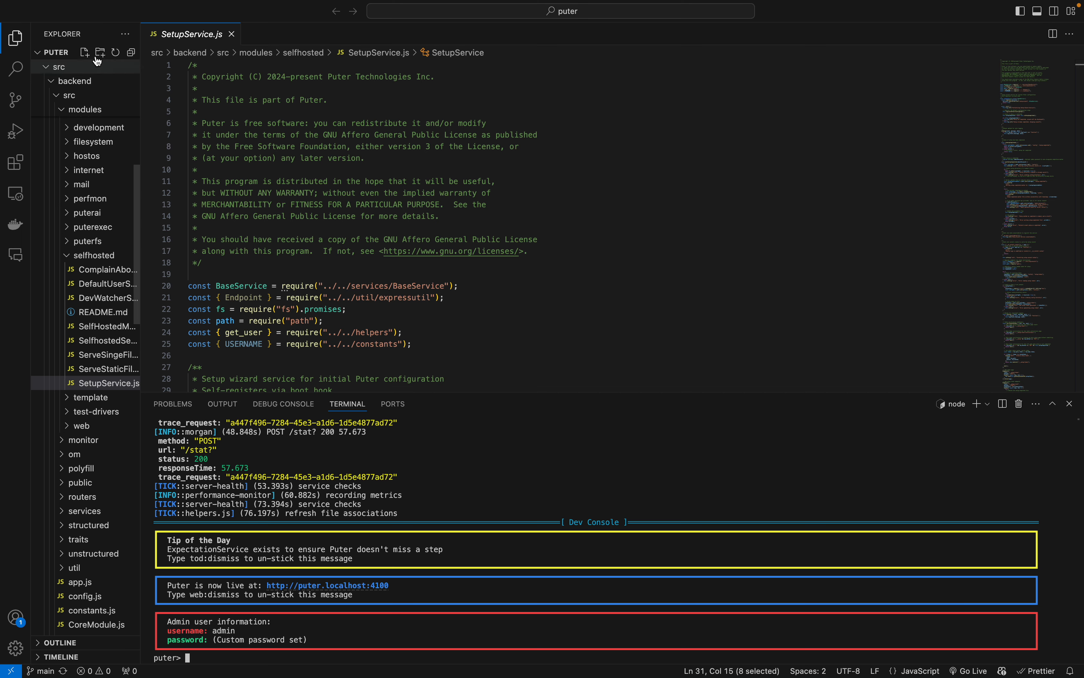
pyautogui.hotkey('ctrl', 'Left')
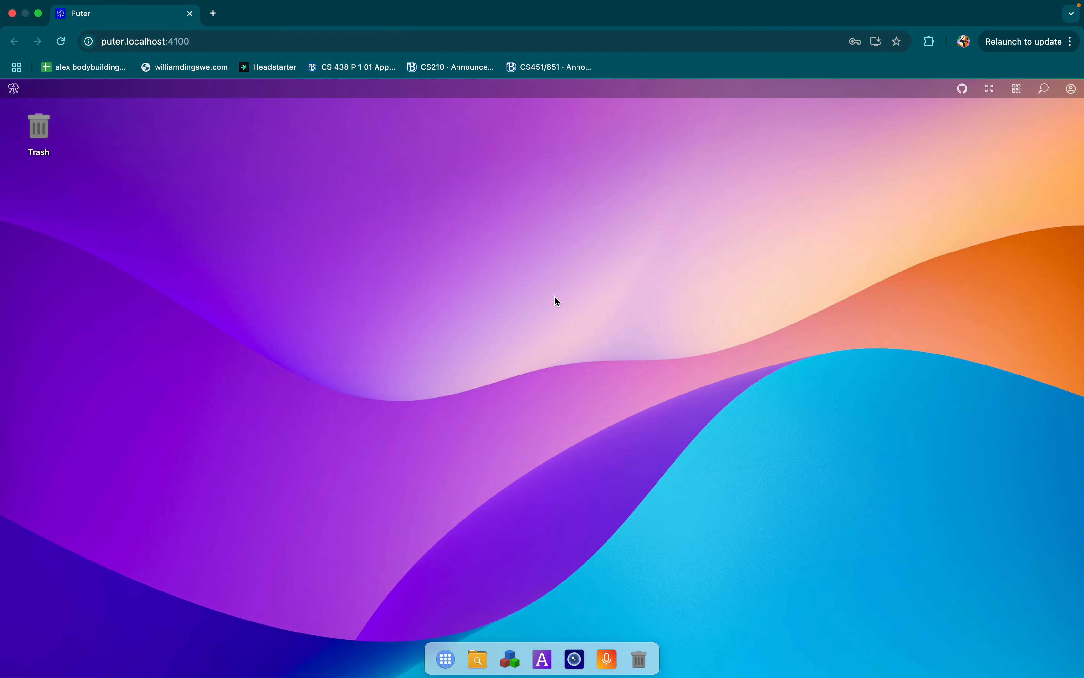
# Step: Switch to VS Code, stop the Puter server, and remove ./volatile/runtime/config/setup-completed, confirming the deletion with y
pyautogui.hotkey('ctrl', 'Right')
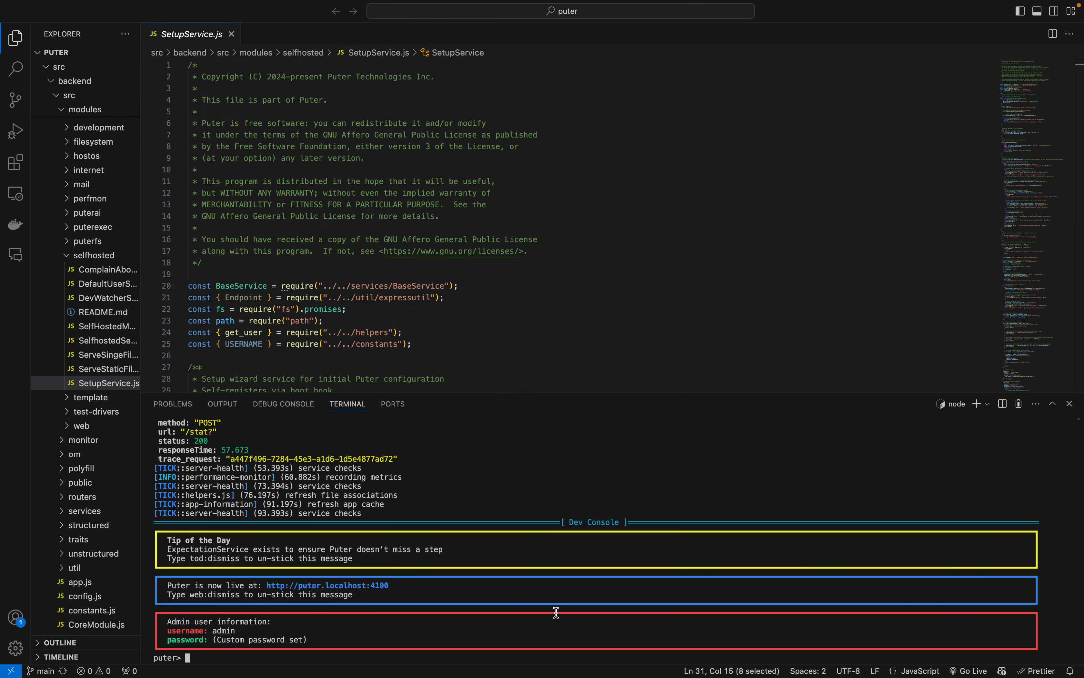
pyautogui.hotkey('ctrl', 'c')
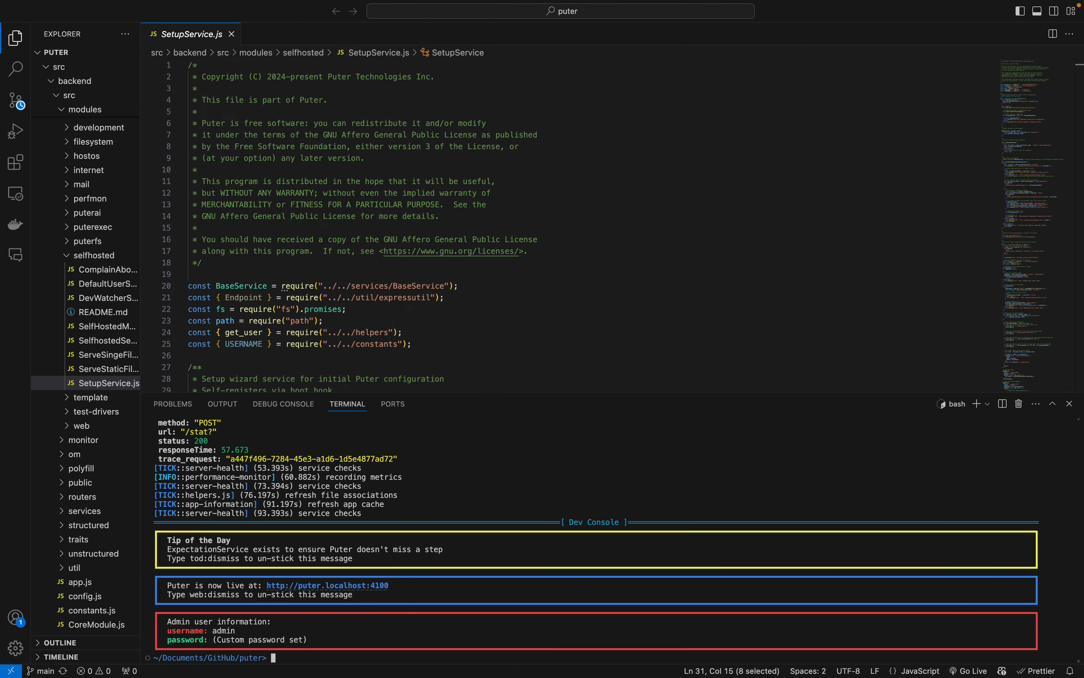
pyautogui.press('Up')
pyautogui.press('Up')
pyautogui.press('Up')
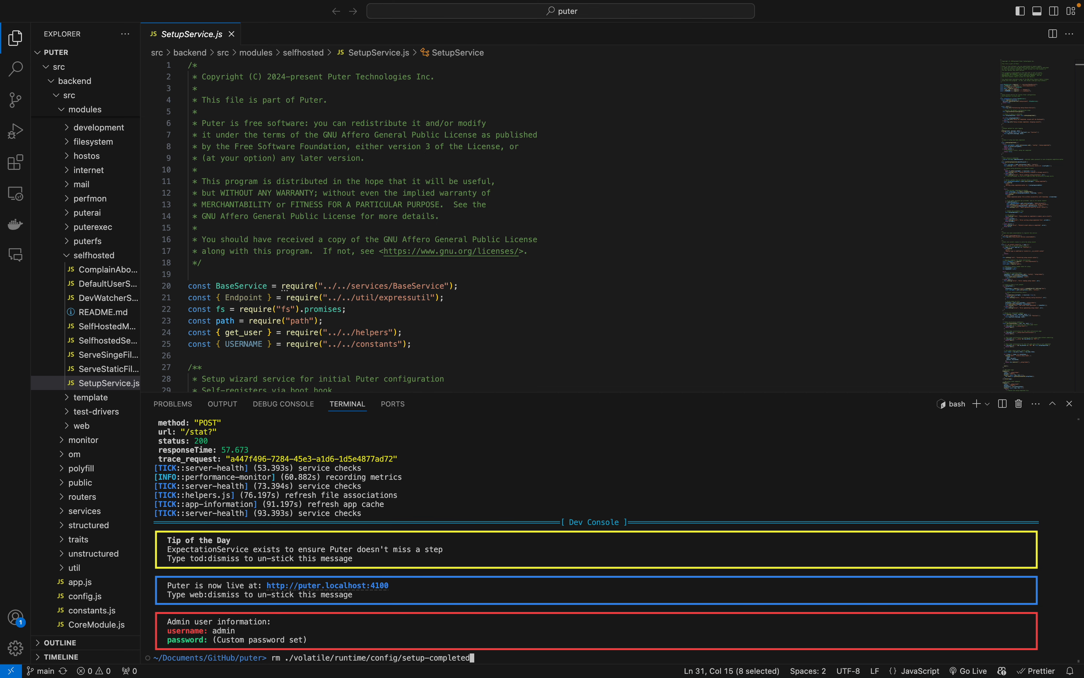
pyautogui.press('Return')
pyautogui.write('y')
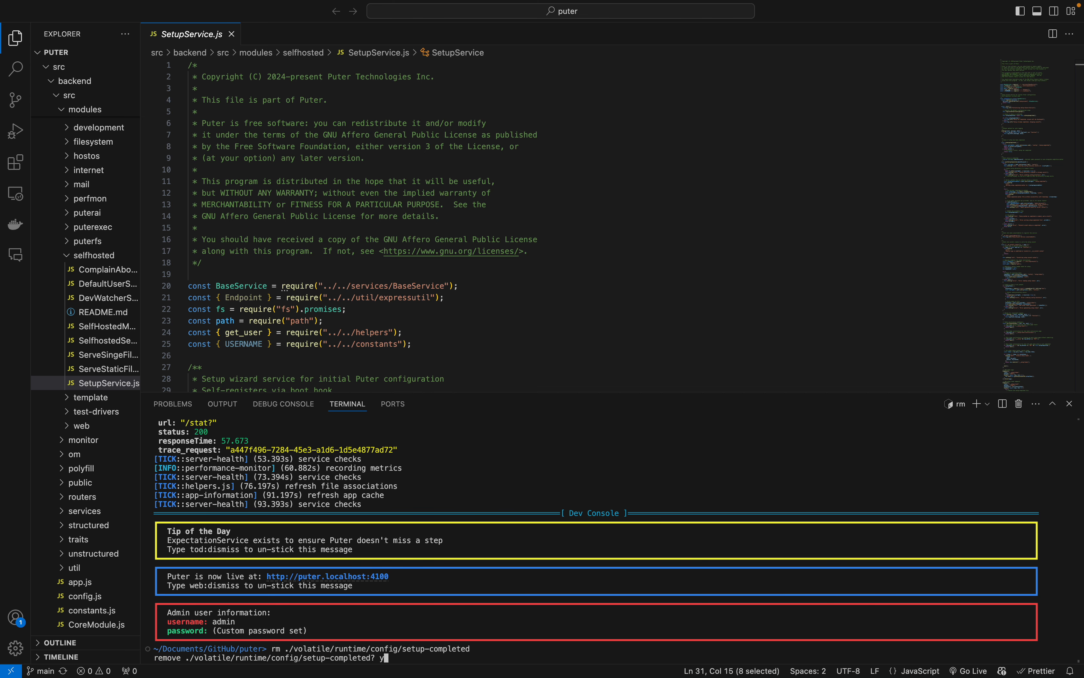
pyautogui.press('Return')
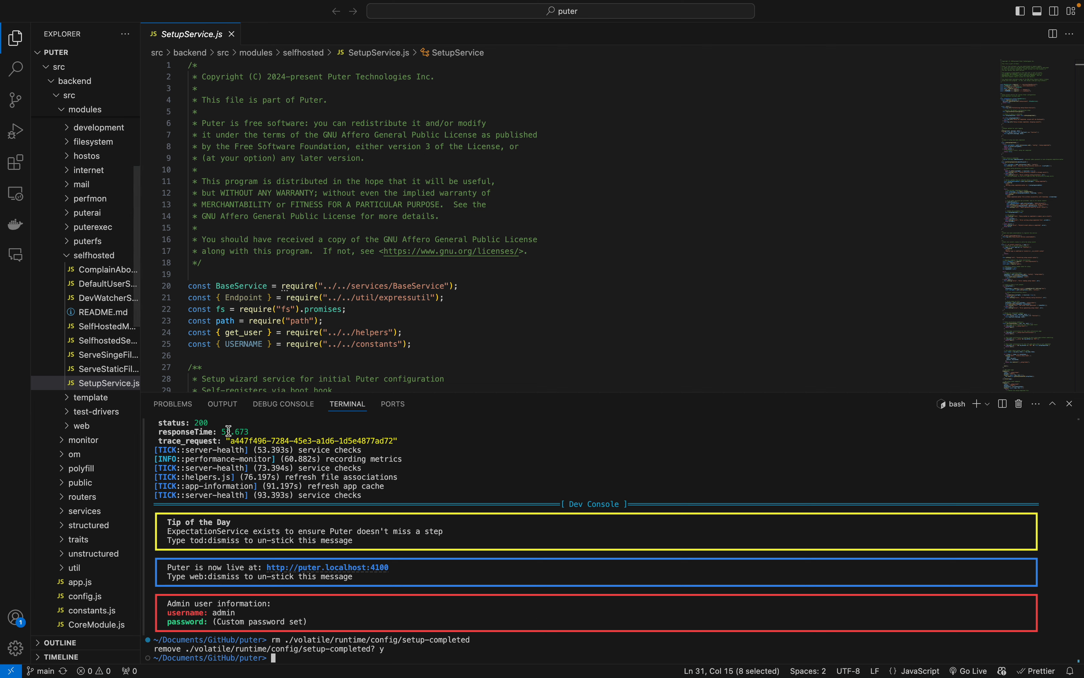
# Step: Remove ./volatile/runtime/config/wizard-config.json in the terminal, confirming the deletion with y
pyautogui.press('Up')
pyautogui.press('Up')
pyautogui.press('Up')
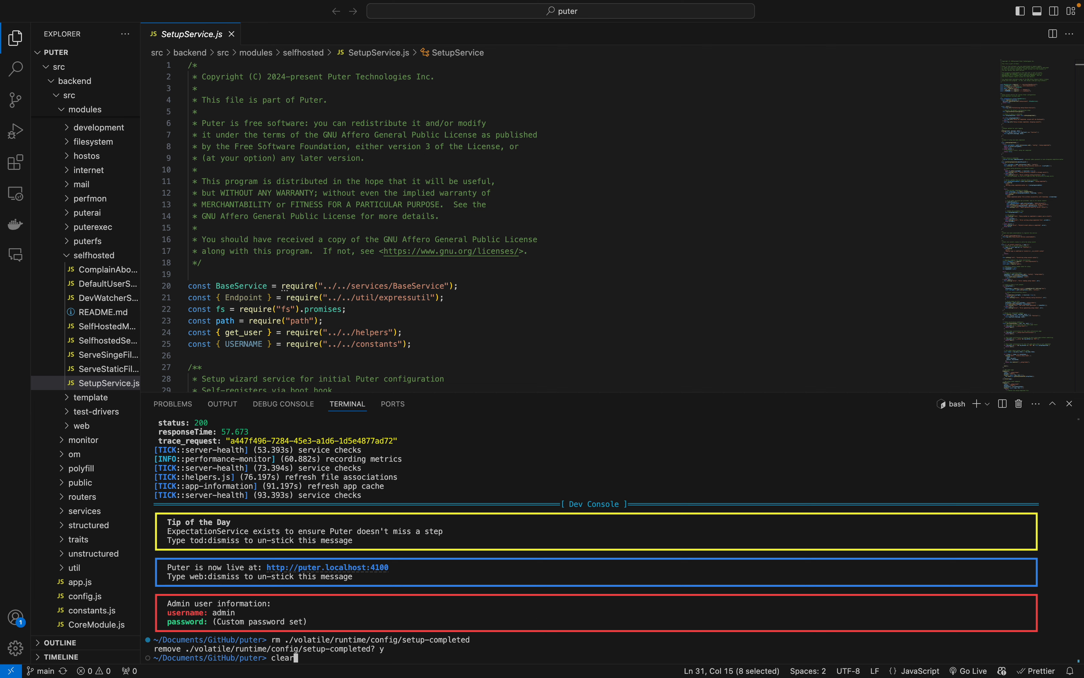
pyautogui.press('Up')
pyautogui.press('Return')
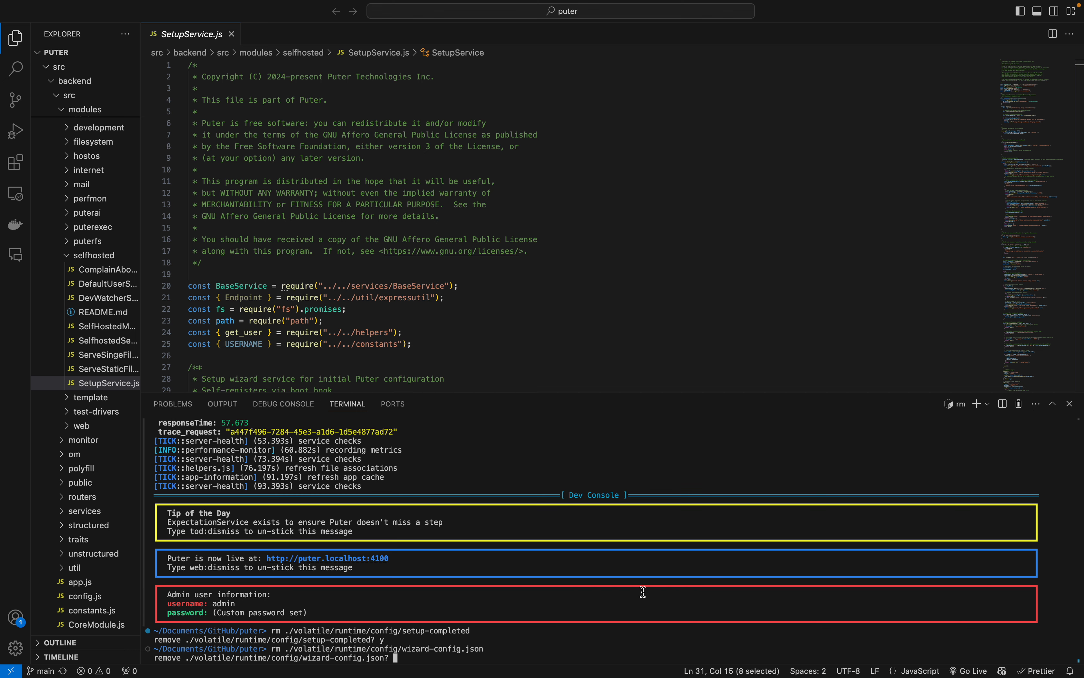
pyautogui.write('y')
pyautogui.press('Return')
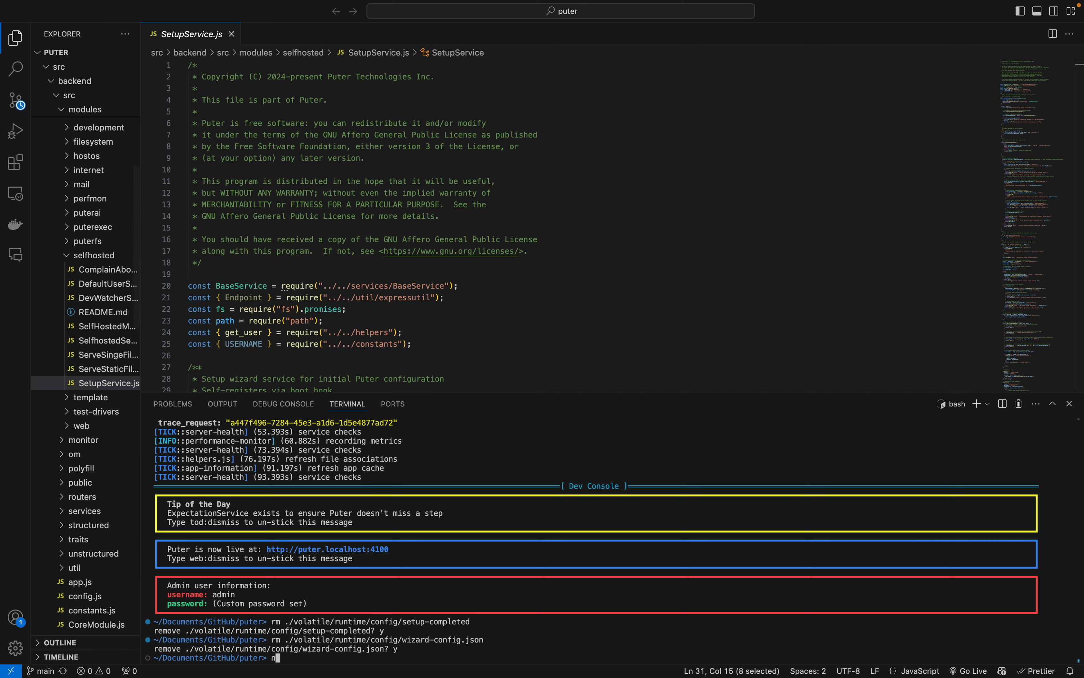
# Step: Start the Puter server with npm start and open the Puter Setup Wizard in Chrome
pyautogui.write('npm start')
pyautogui.press('Return')
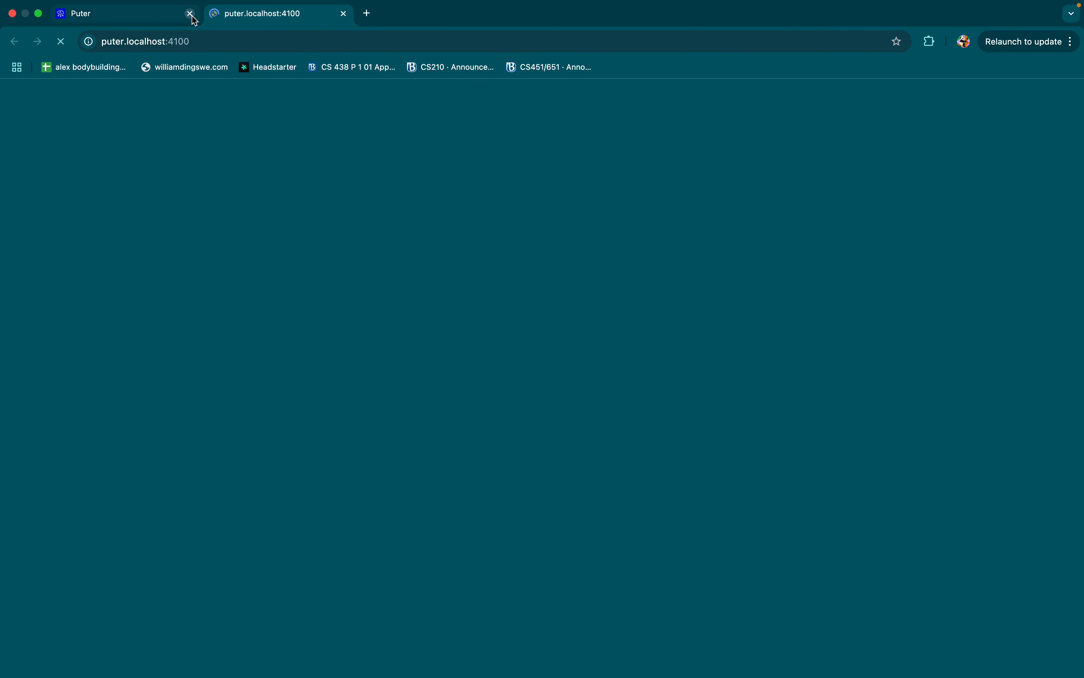
pyautogui.click(79, 14)
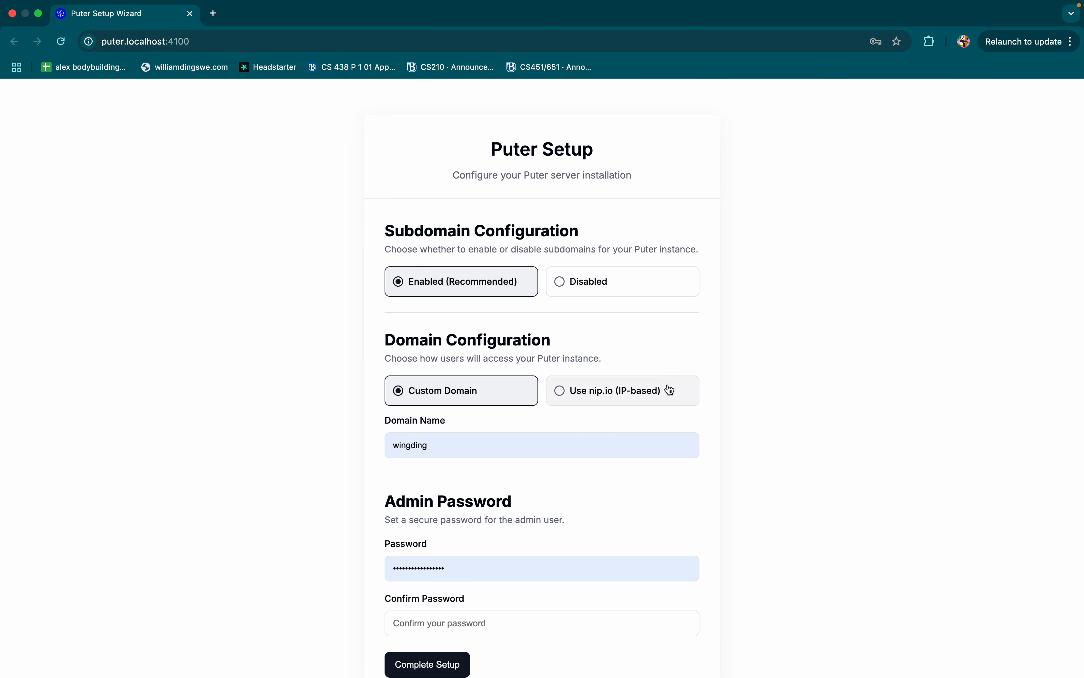
# Step: Clear the autofilled admin password and domain name in the setup wizard
pyautogui.scroll(-2, 757, 396)
pyautogui.click(585, 516)
pyautogui.doubleClick(584, 517)
pyautogui.press('BackSpace')
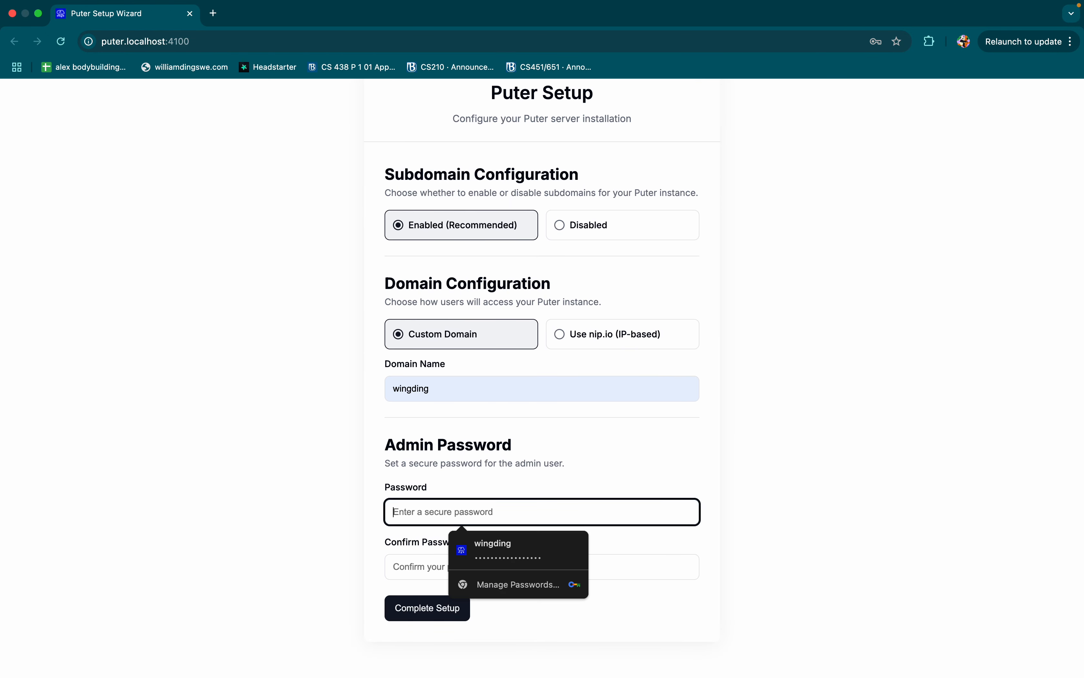
pyautogui.doubleClick(510, 382)
pyautogui.press('BackSpace')
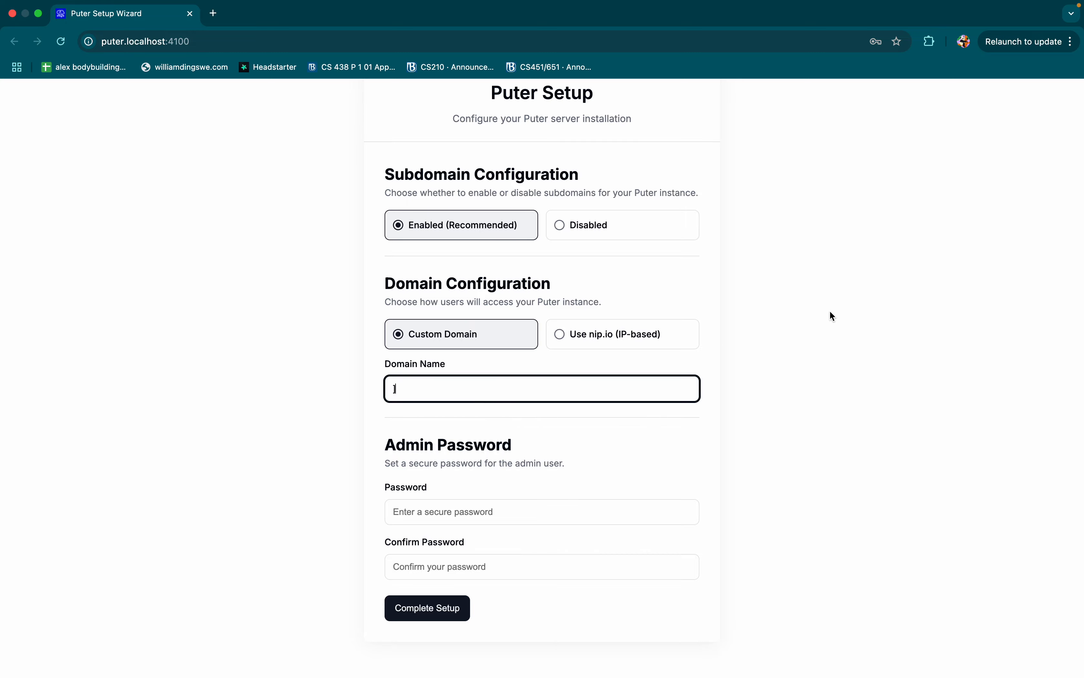
# Step: Check the admin user information in VS Code's dev console, return to the setup wizard in Chrome, and empty the domain name field
pyautogui.hotkey('ctrl', 'Right')
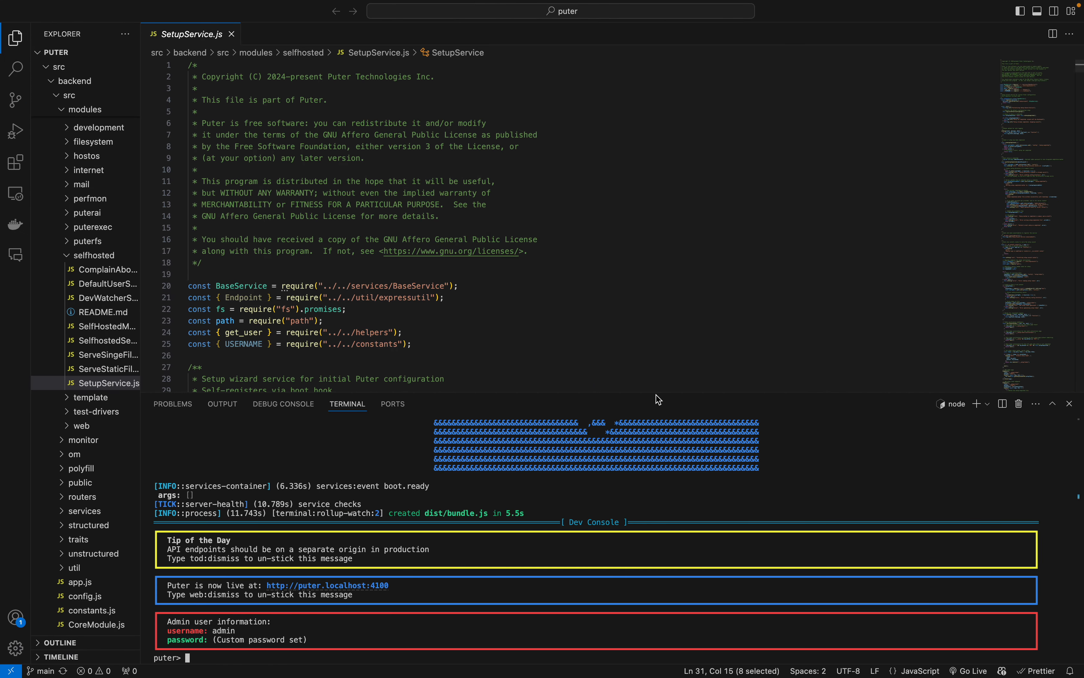
pyautogui.hotkey('ctrl', 'Left')
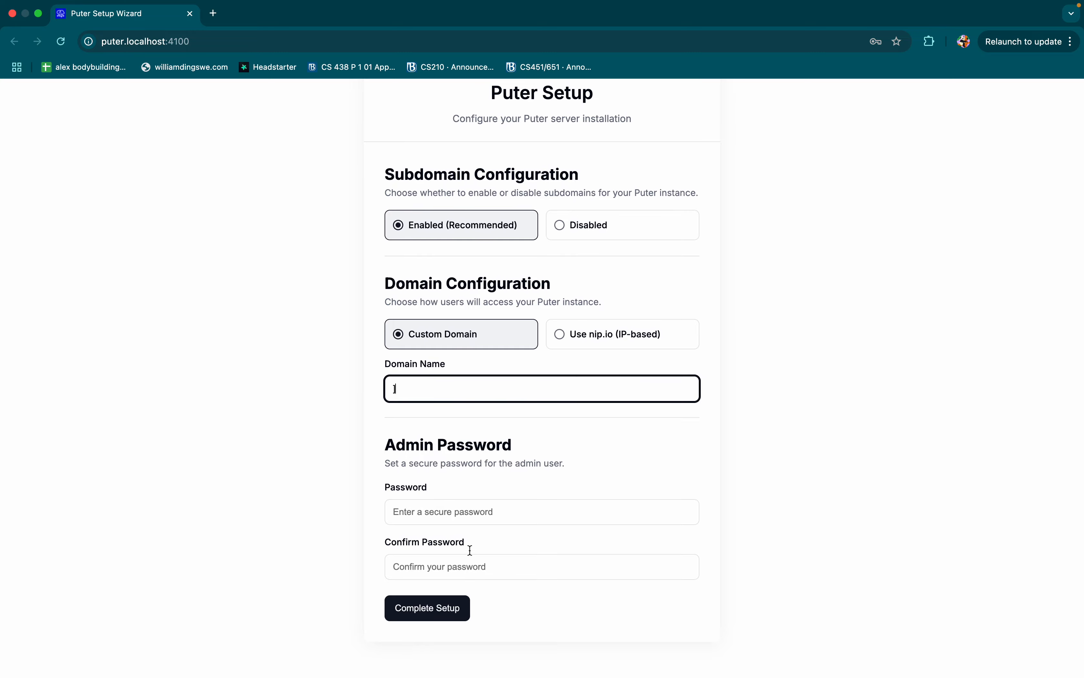
pyautogui.press('BackSpace')
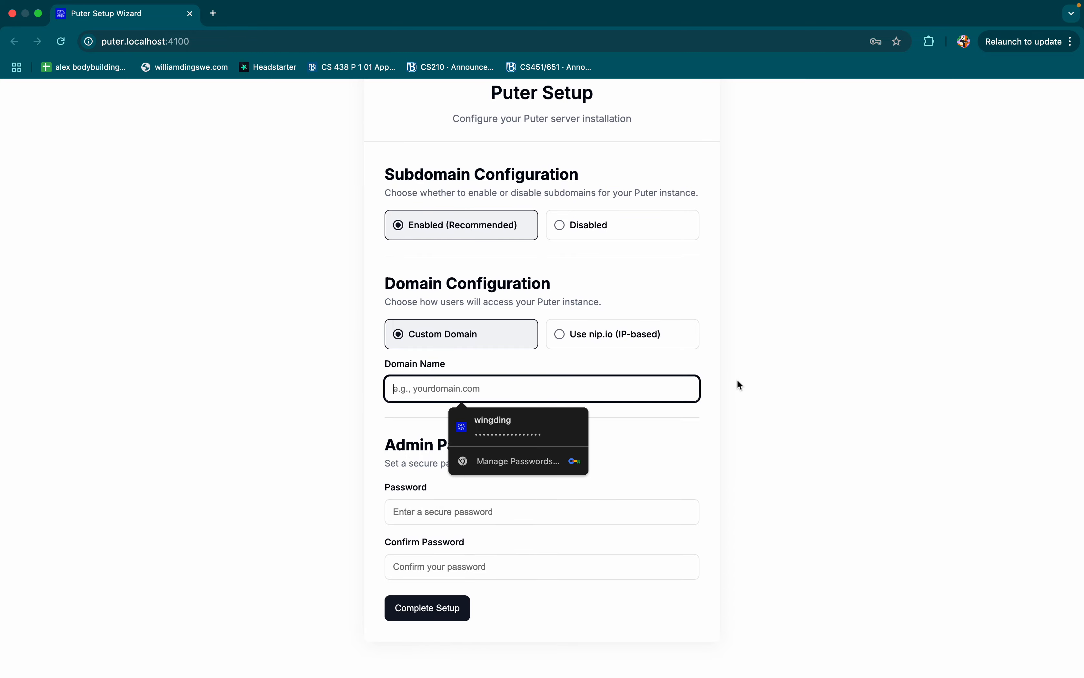
pyautogui.hotkey('ctrl', 'Right')
pyautogui.hotkey('ctrl', 'Left')
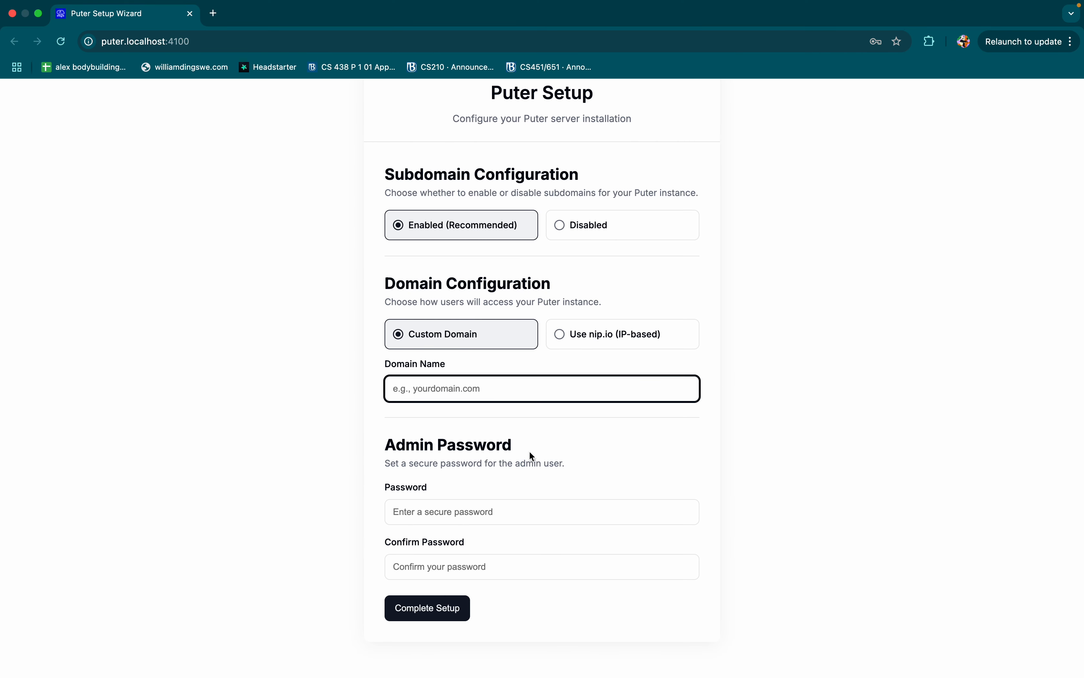
# Step: Enter the new admin password, repeat it in the confirmation field, and try to complete the setup without a domain name
pyautogui.click(502, 511)
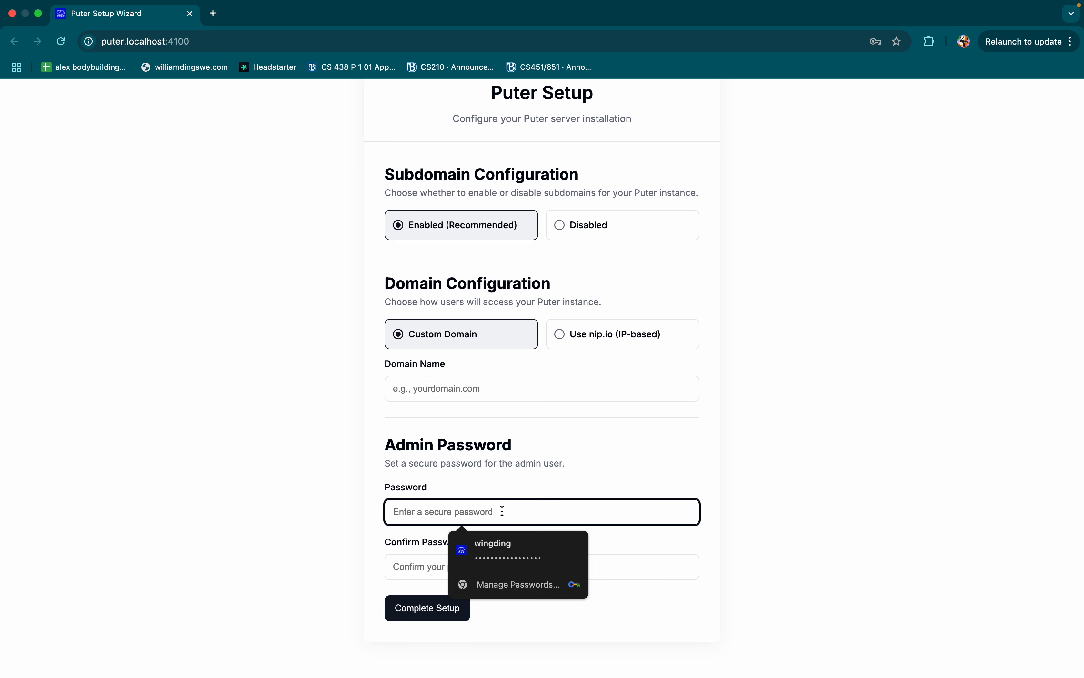
pyautogui.write('••')
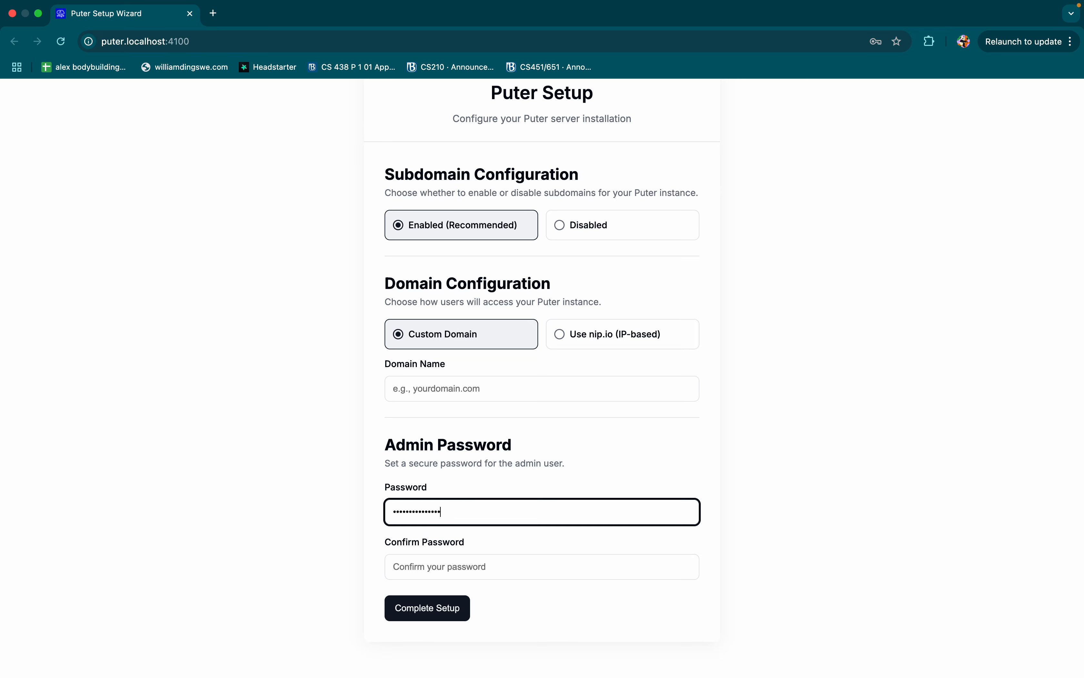
pyautogui.click(516, 566)
pyautogui.write('••')
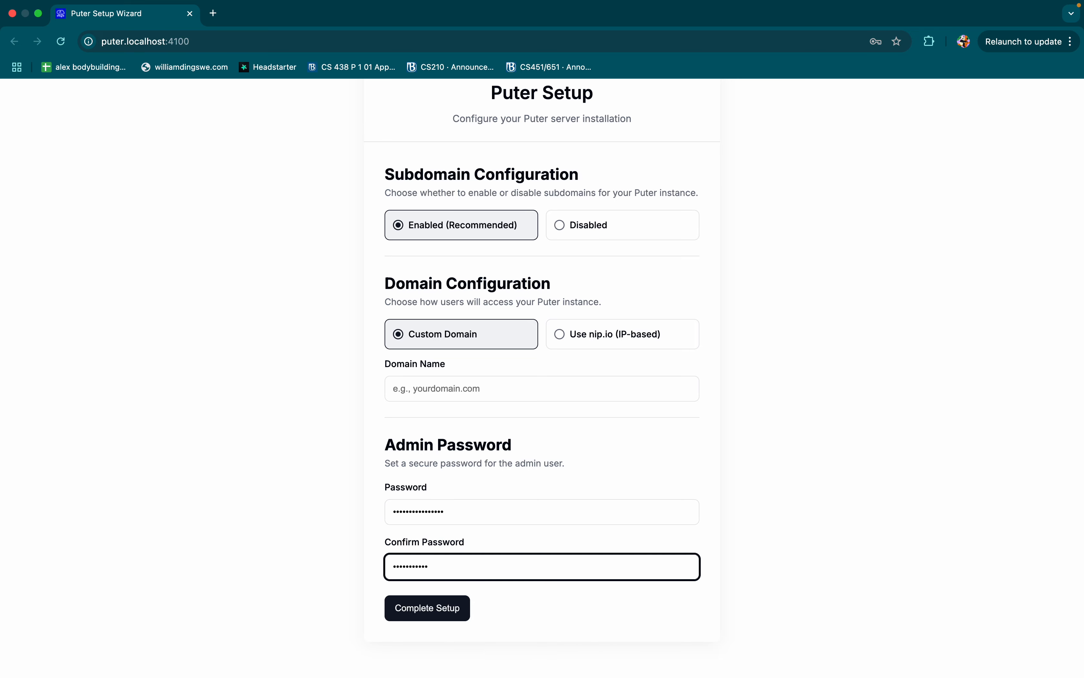
pyautogui.write('••••••••••••••')
pyautogui.click(454, 606)
pyautogui.scroll(-2, 537, 571)
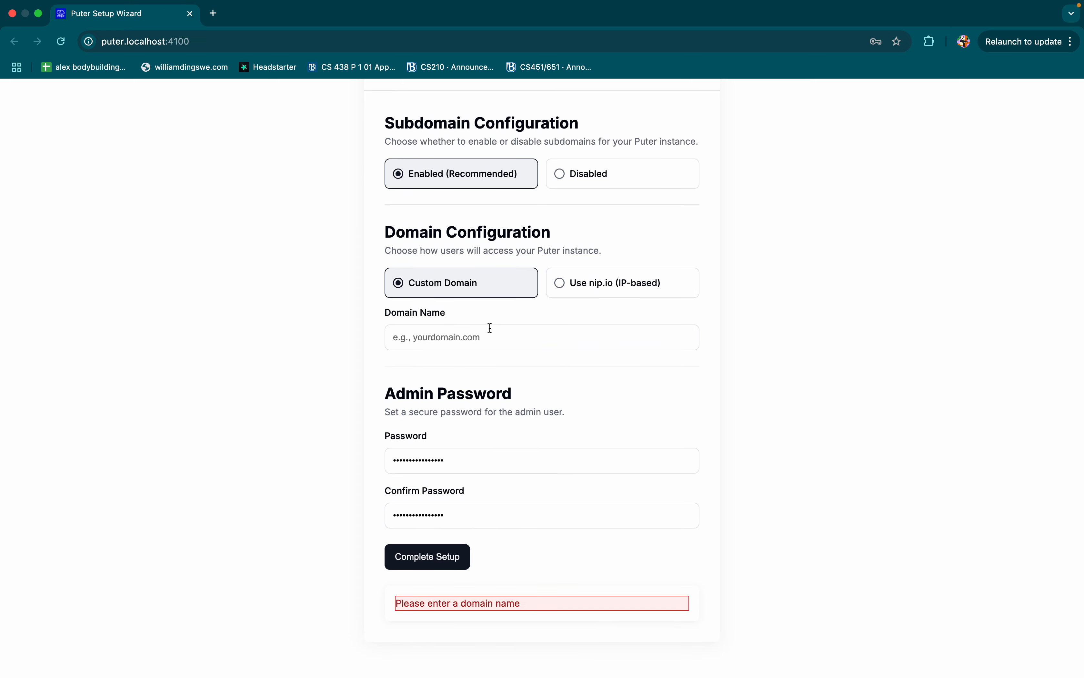
# Step: Set the domain name to localhost and complete the setup
pyautogui.click(490, 330)
pyautogui.write('localhost')
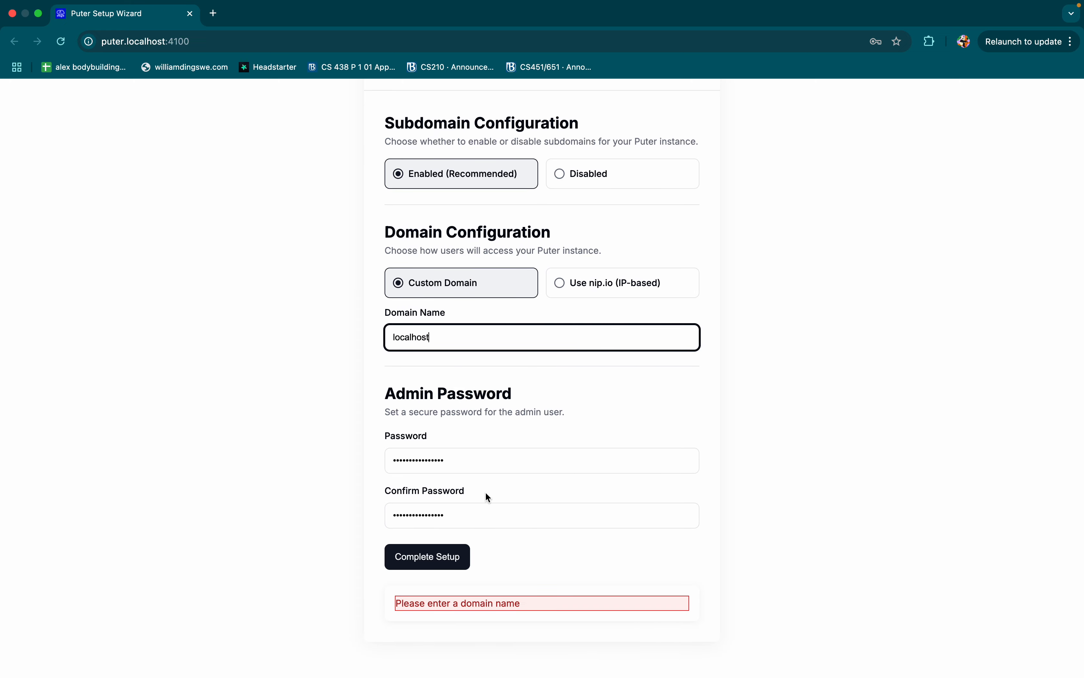
pyautogui.click(441, 561)
pyautogui.scroll(-5, 752, 375)
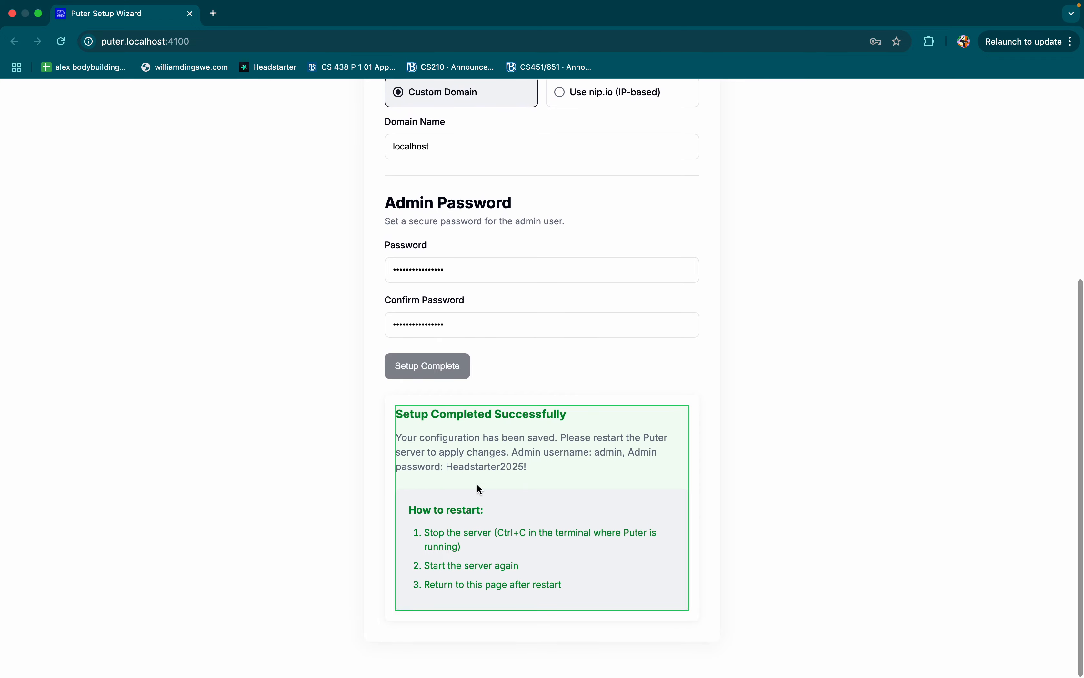
# Step: Compare the admin password in the setup completion message with the password entry in VS Code's dev console, and return to Chrome
pyautogui.moveTo(450, 468); pyautogui.dragTo(529, 468)
pyautogui.hotkey('ctrl', 'Right')
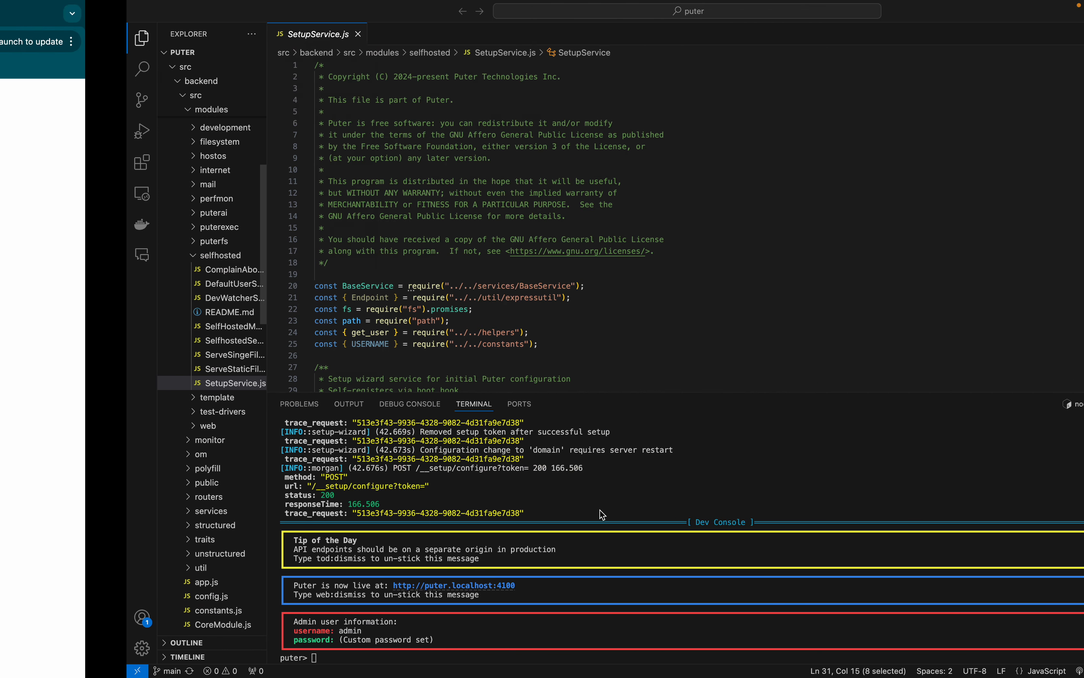
pyautogui.moveTo(215, 639); pyautogui.dragTo(290, 640)
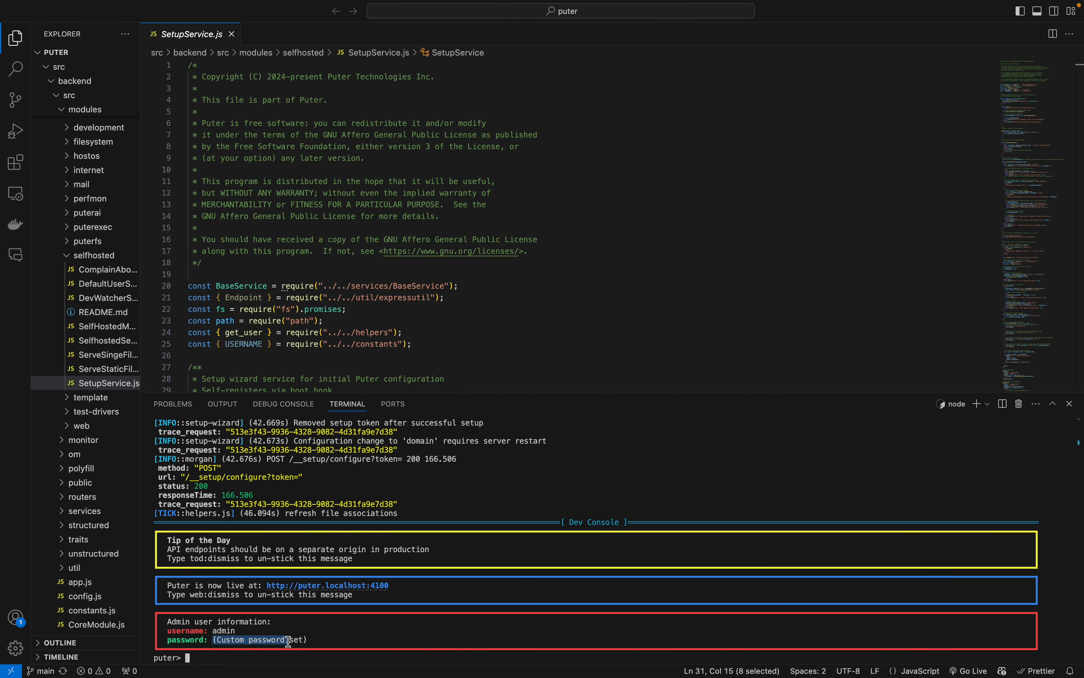
pyautogui.click(293, 640)
pyautogui.hotkey('ctrl', 'Left')
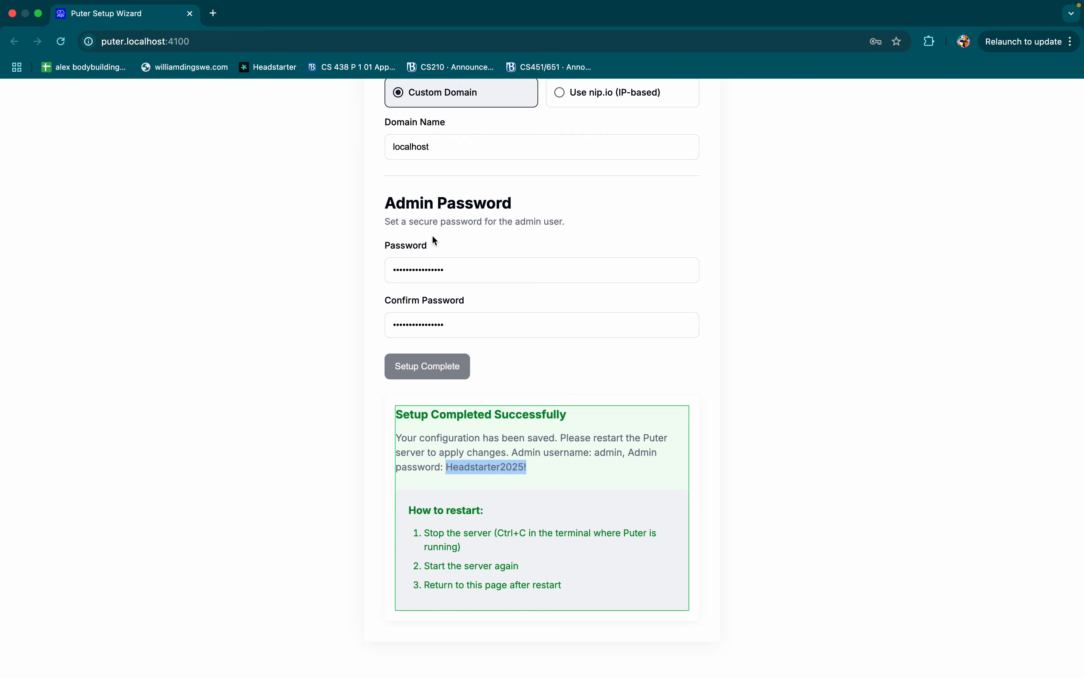
# Step: Switch to VS Code, stop the running Puter server in the terminal, and start it again
pyautogui.hotkey('ctrl', 'Right')
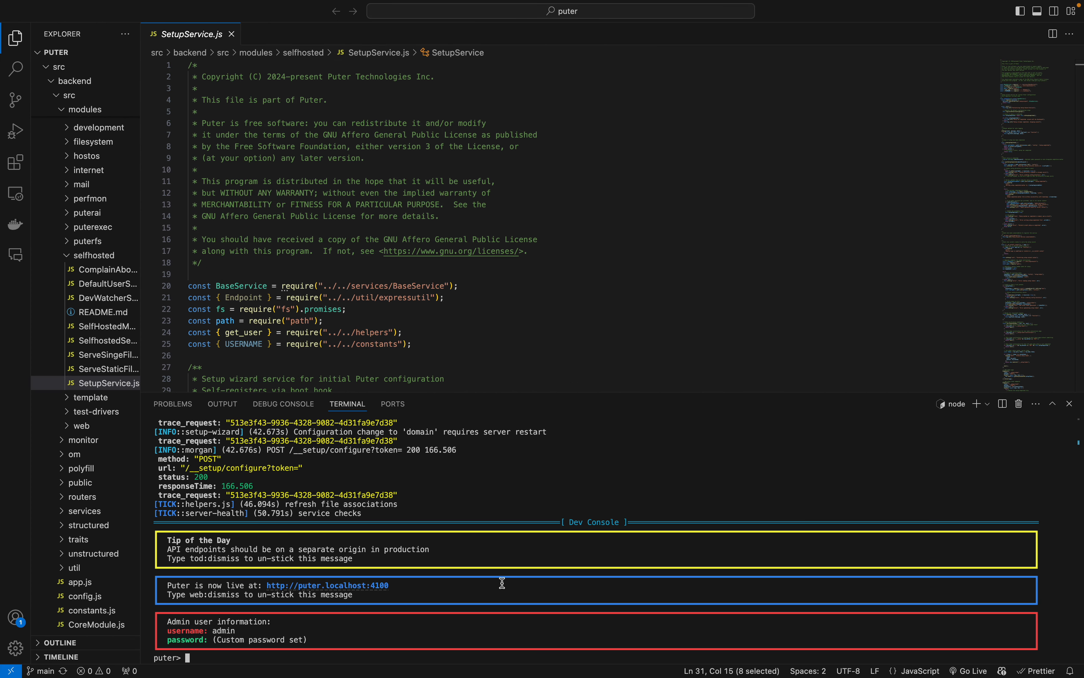
pyautogui.hotkey('ctrl', 'c')
pyautogui.press('Up')
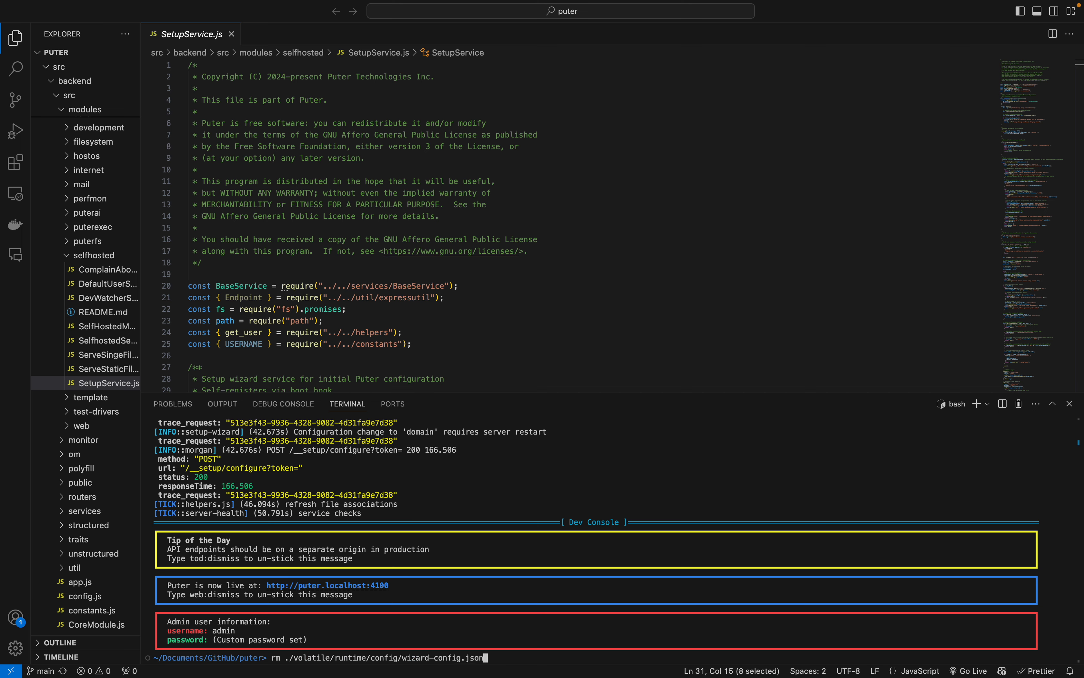
pyautogui.press('Up')
pyautogui.press('Return')
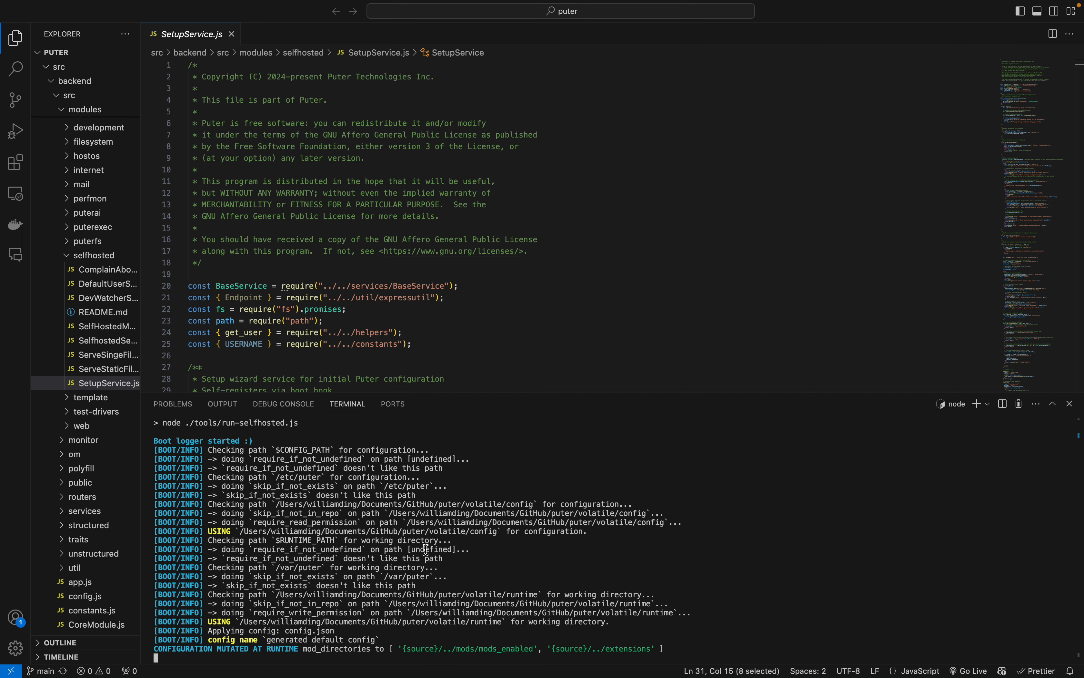
# Step: Return to Chrome, close the old Puter Setup Wizard page, and log out of the admin account
pyautogui.hotkey('ctrl', 'Left')
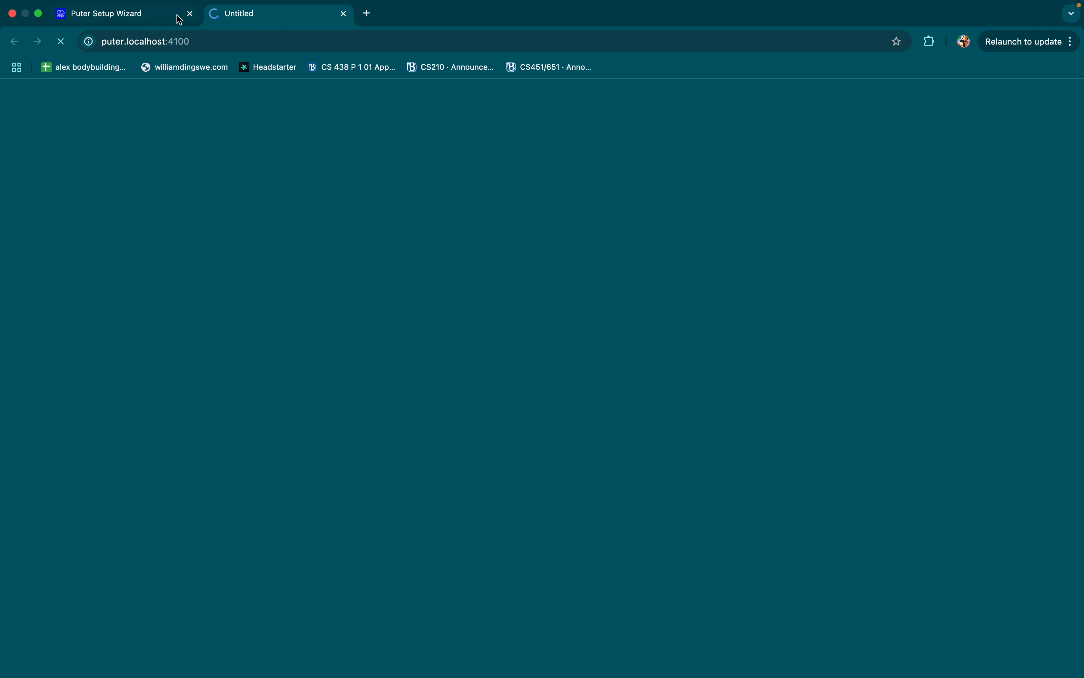
pyautogui.click(190, 13)
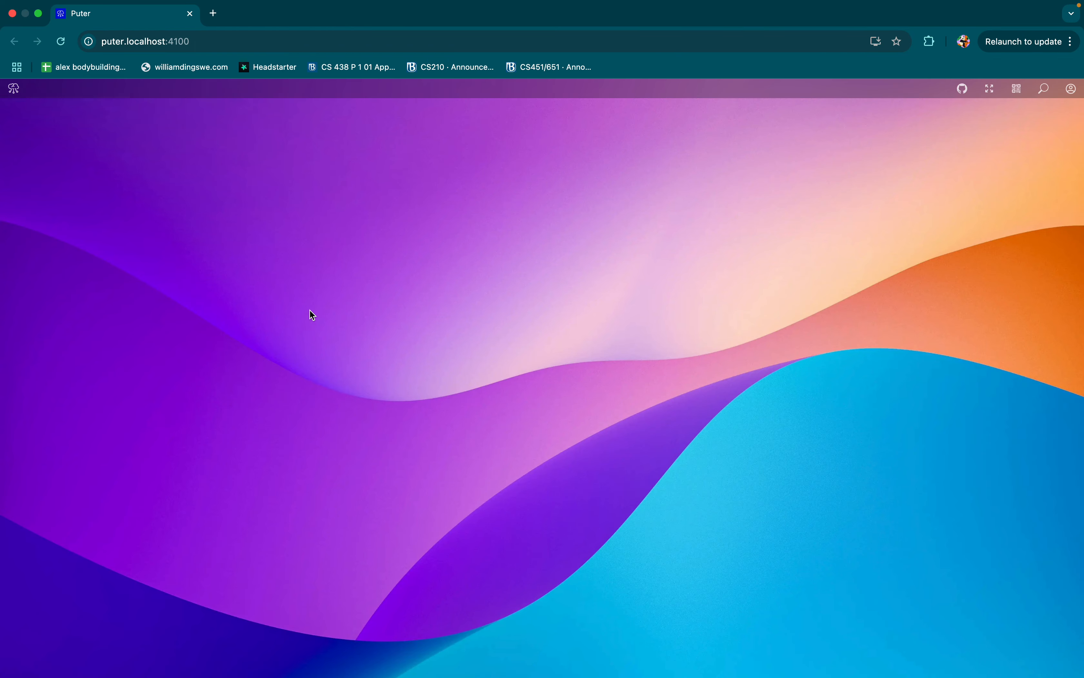
pyautogui.click(1069, 92)
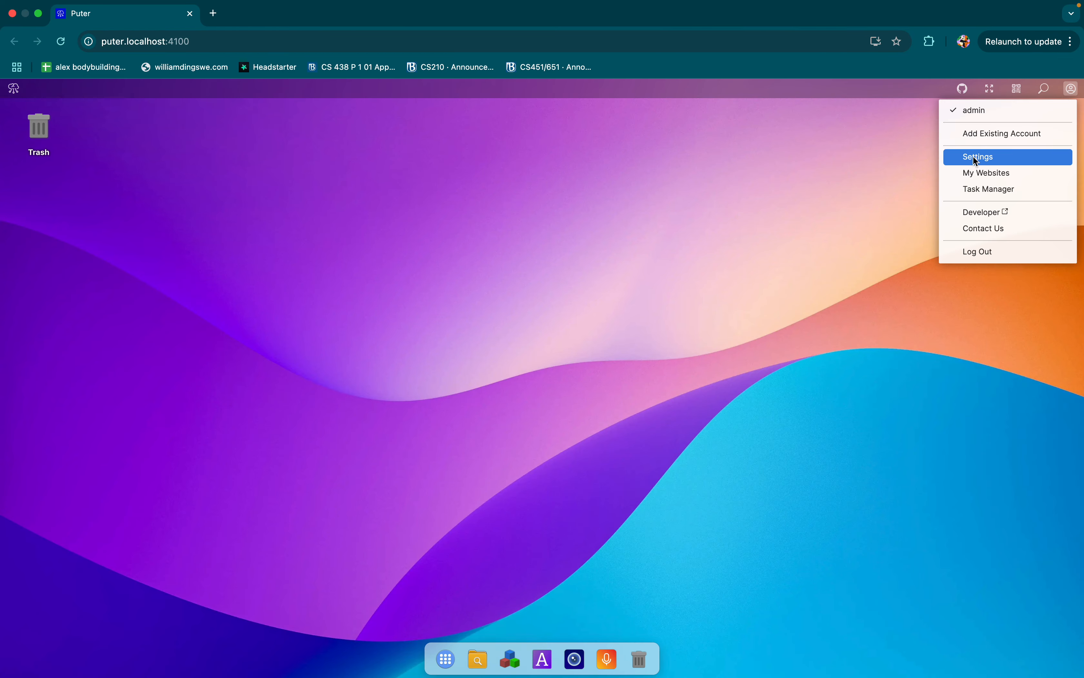
pyautogui.click(967, 256)
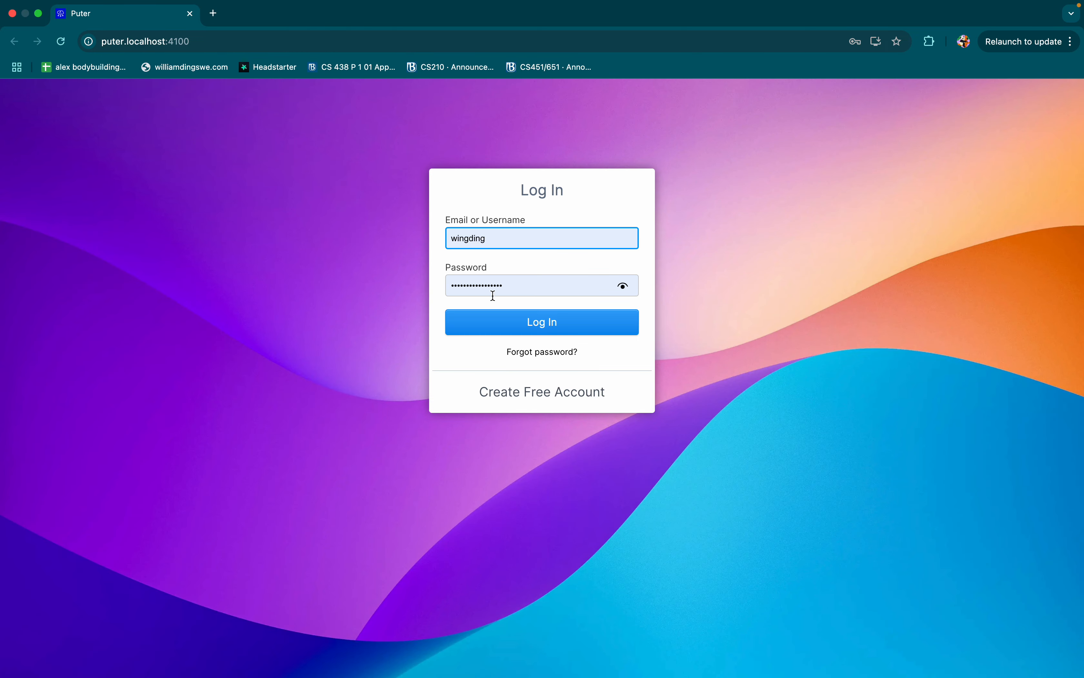
# Step: Log in to Puter with the username admin and the new admin password
pyautogui.doubleClick(498, 244)
pyautogui.write('admin')
pyautogui.doubleClick(515, 281)
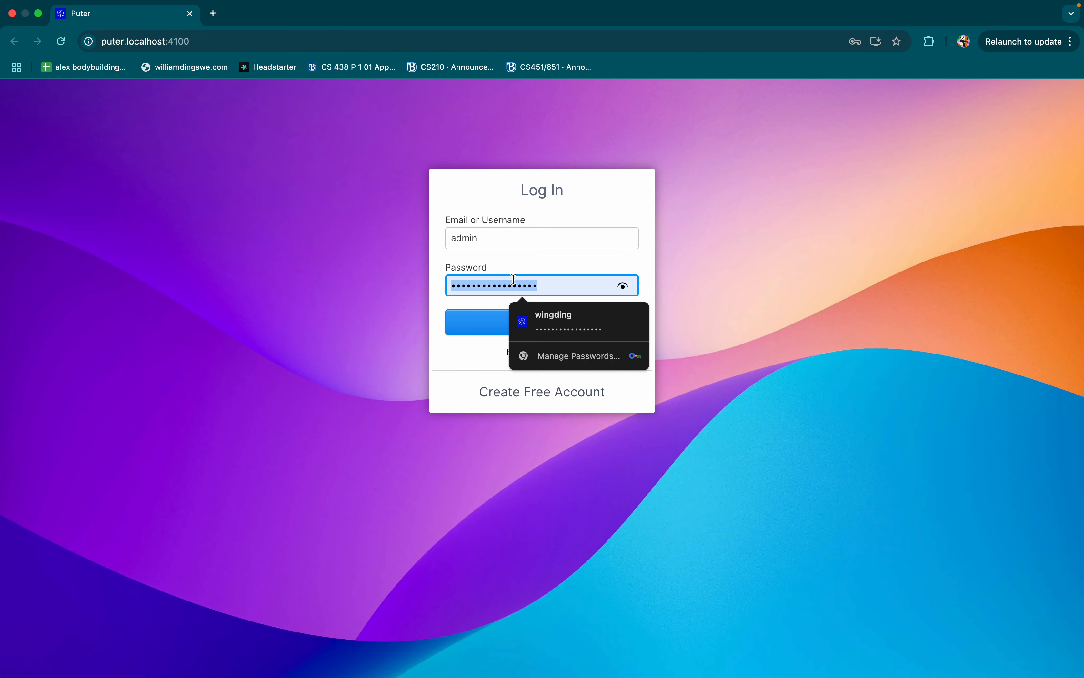
pyautogui.write('•••')
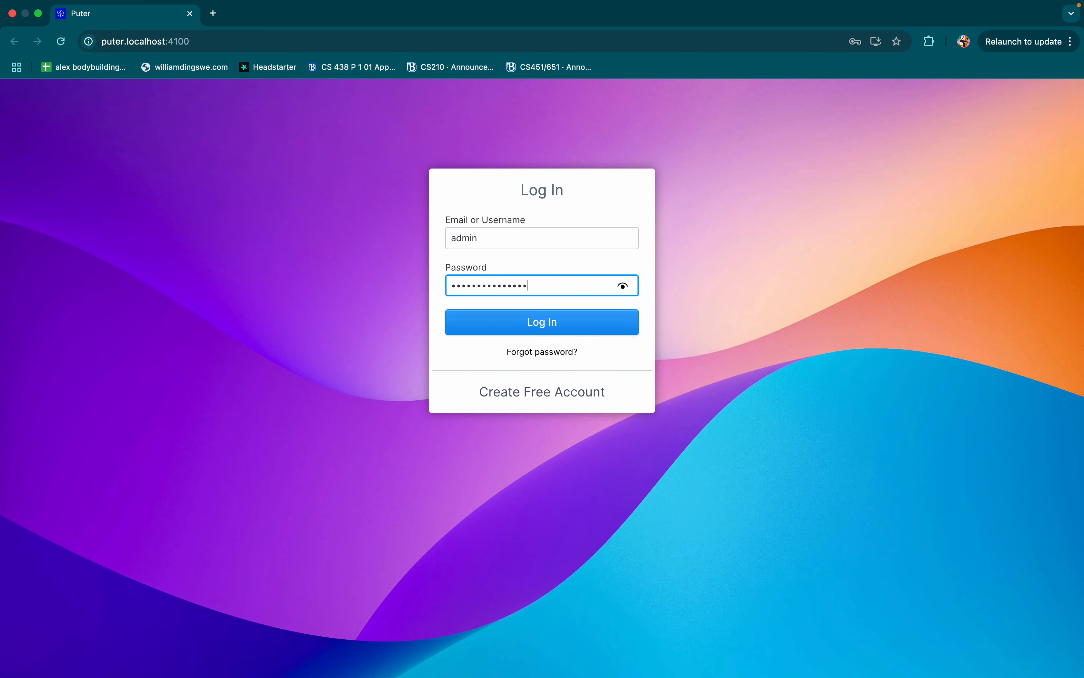
pyautogui.click(535, 325)
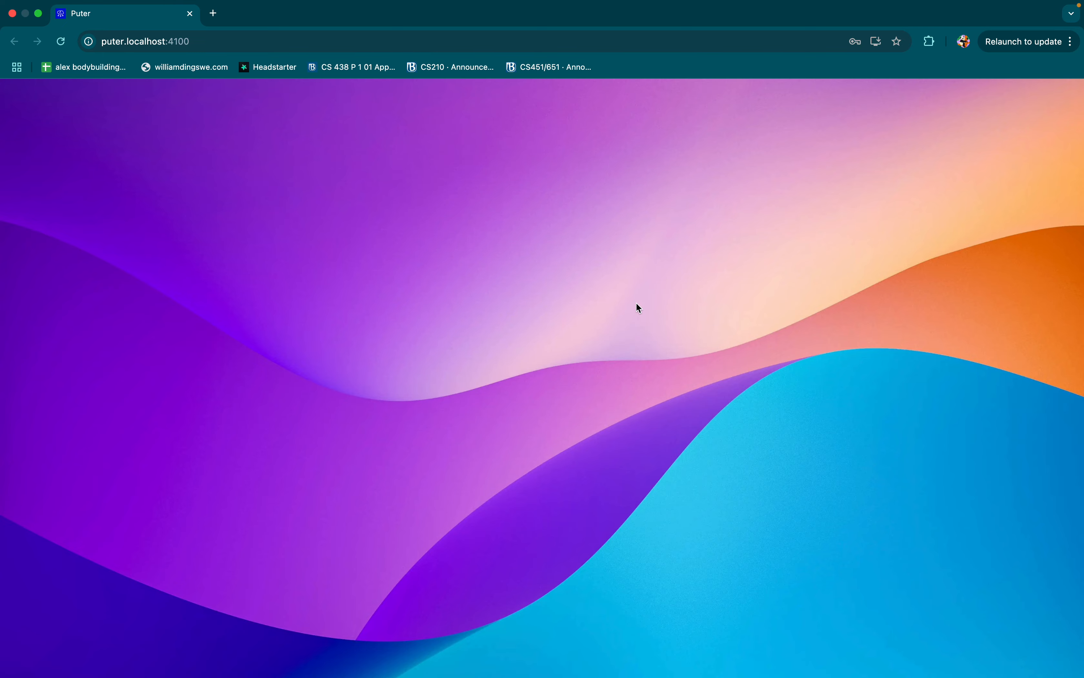
# Step: Switch to VS Code and collapse the src and volatile folders in the project's file tree
pyautogui.hotkey('ctrl', 'Right')
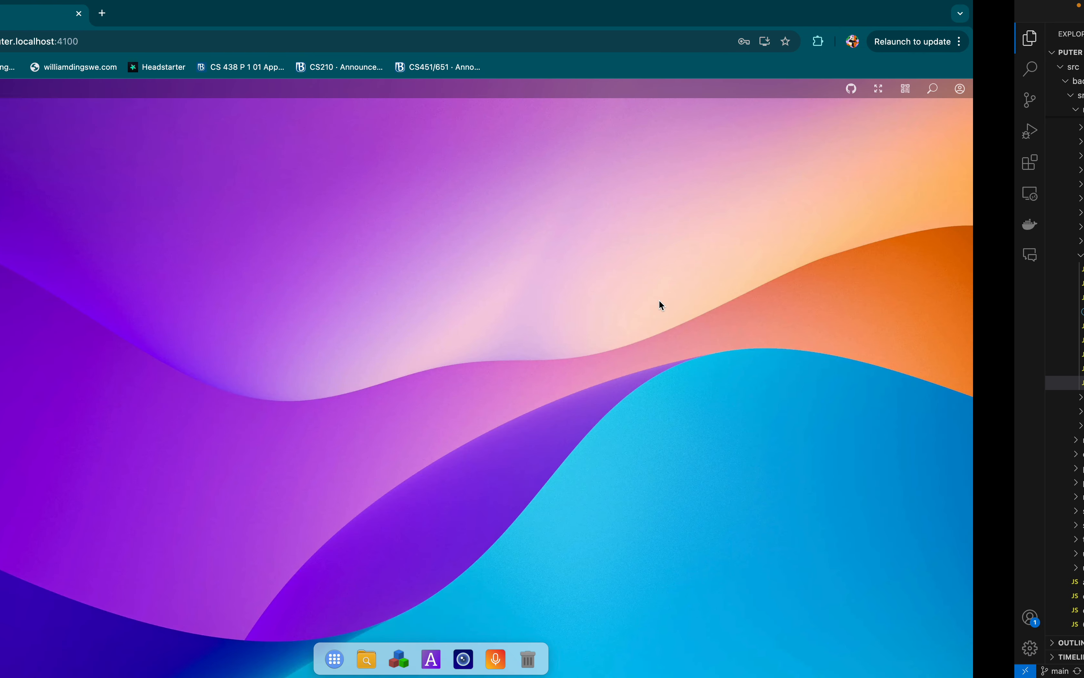
pyautogui.hotkey('ctrl', 'Left')
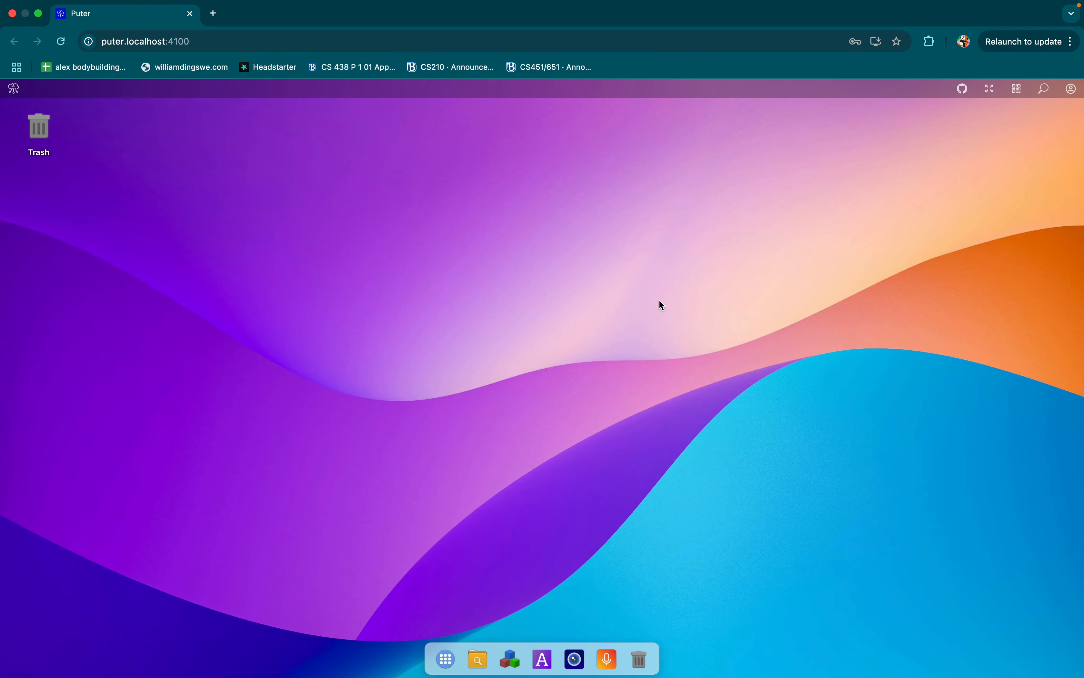
pyautogui.hotkey('ctrl', 'Right')
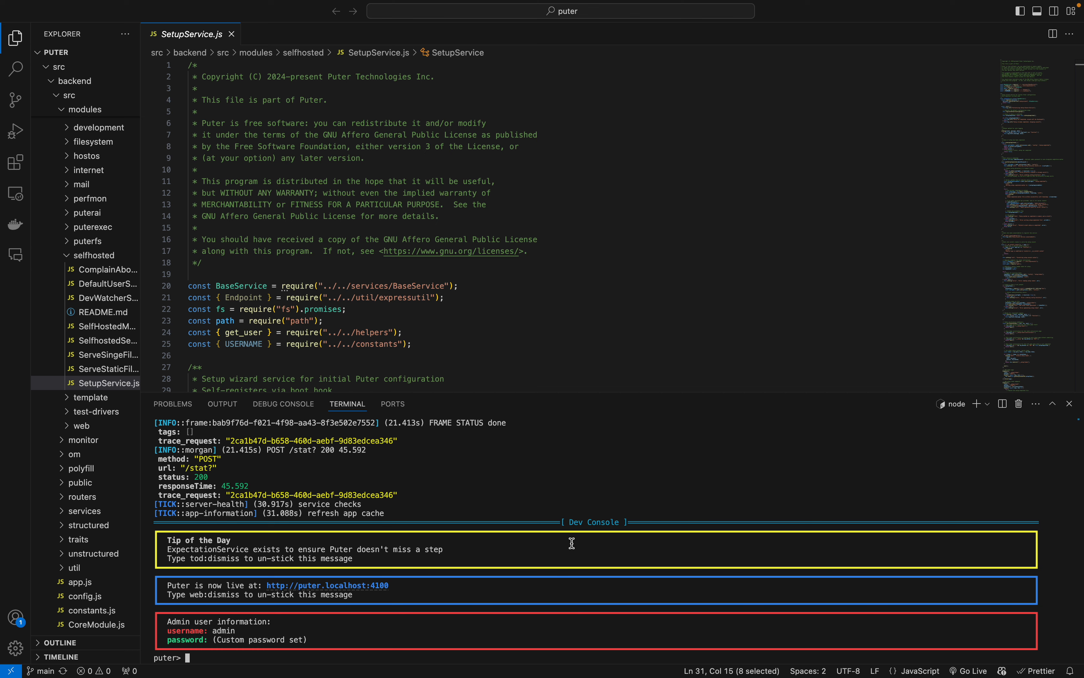
pyautogui.scroll(10, 36, 413)
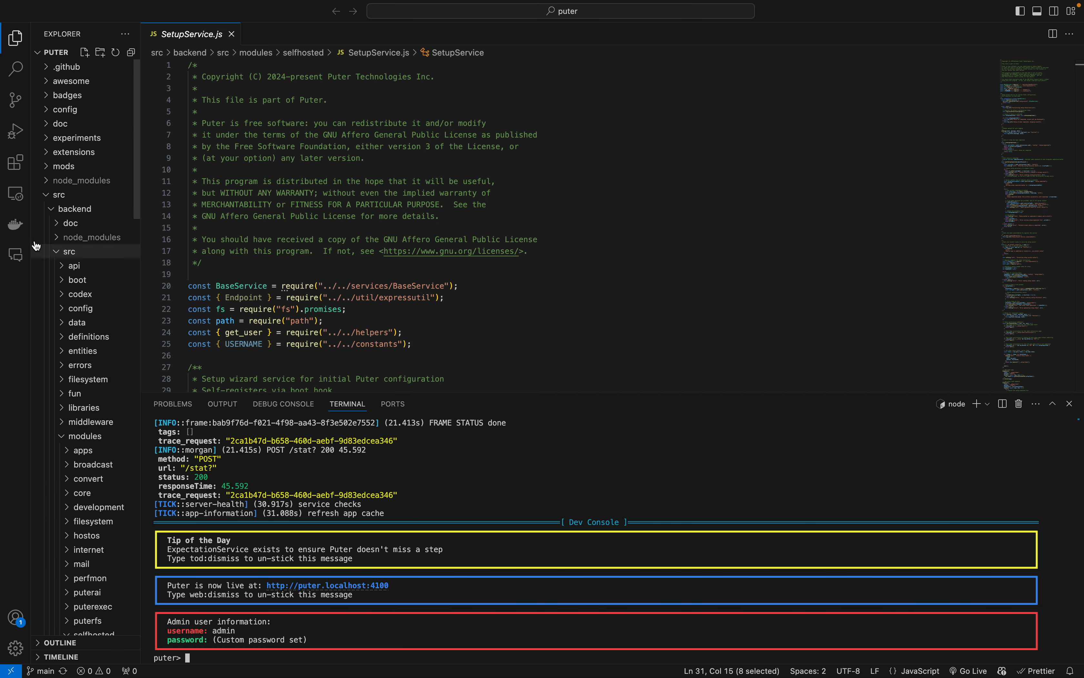
pyautogui.click(45, 196)
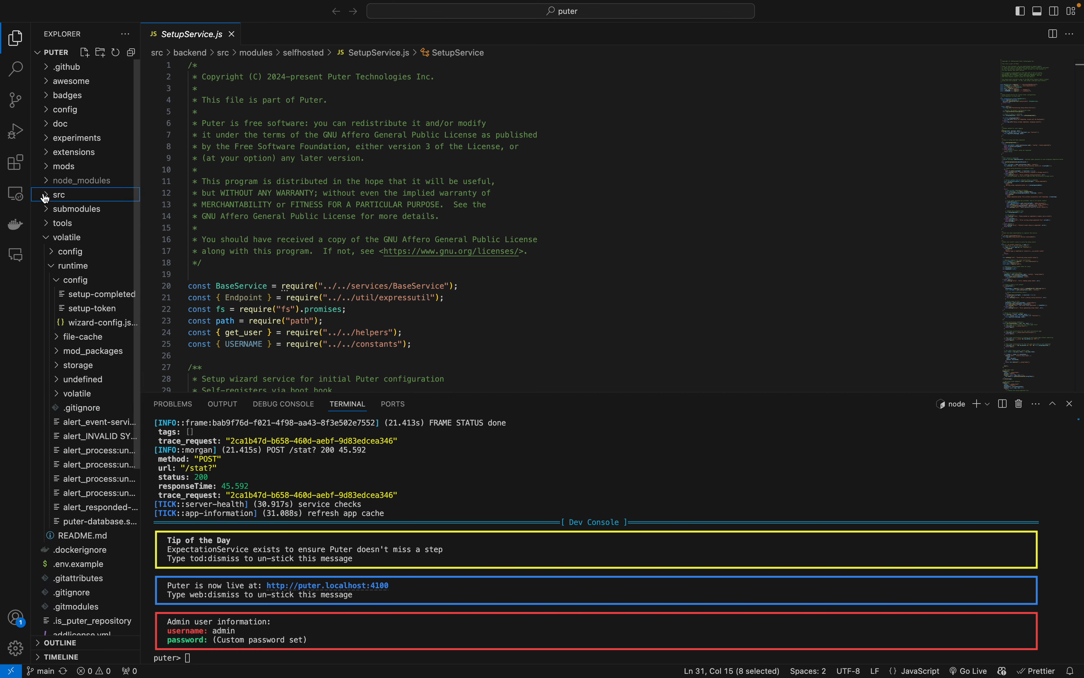
pyautogui.click(47, 237)
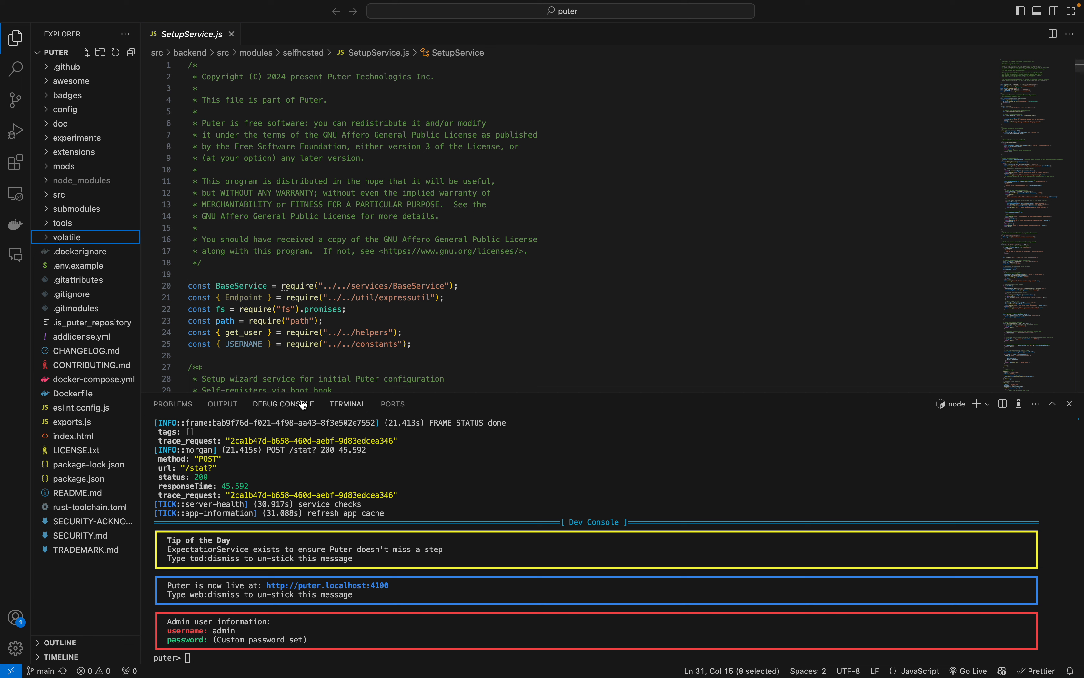